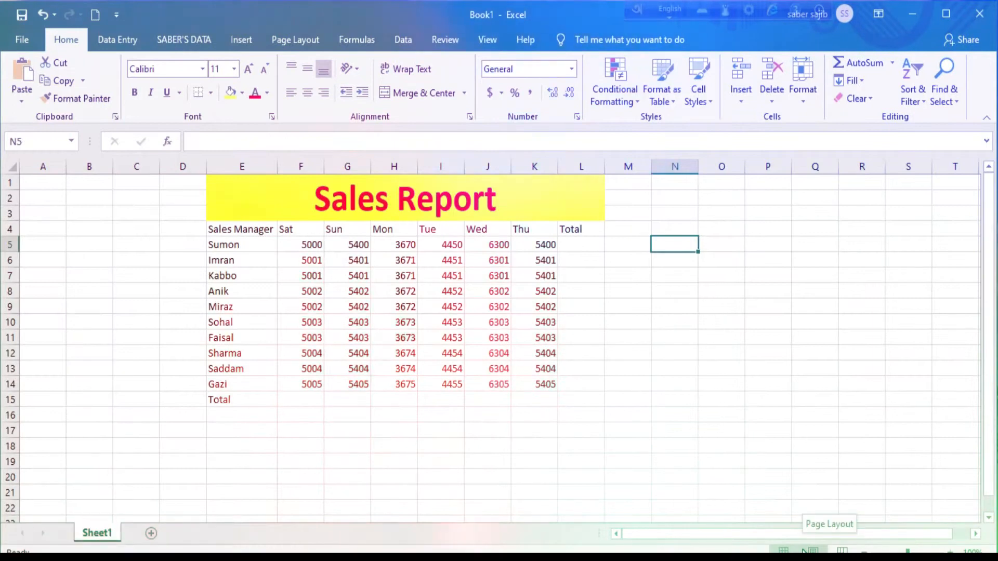
Enter the heading Sales Manager in E5 of a new worksheet and fit column E to the text
mouse_move(789, 559)
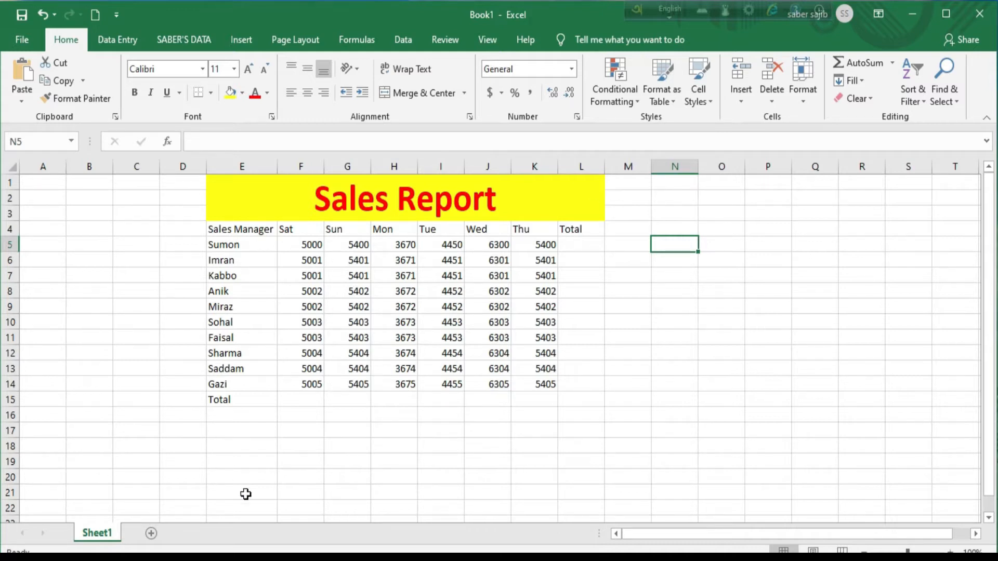
left_click(151, 534)
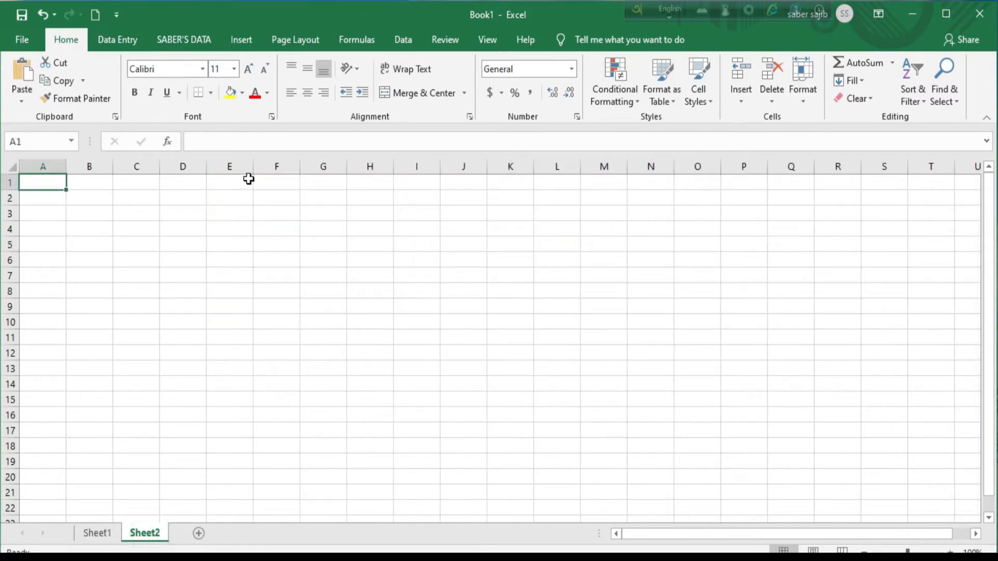
double_click(216, 245)
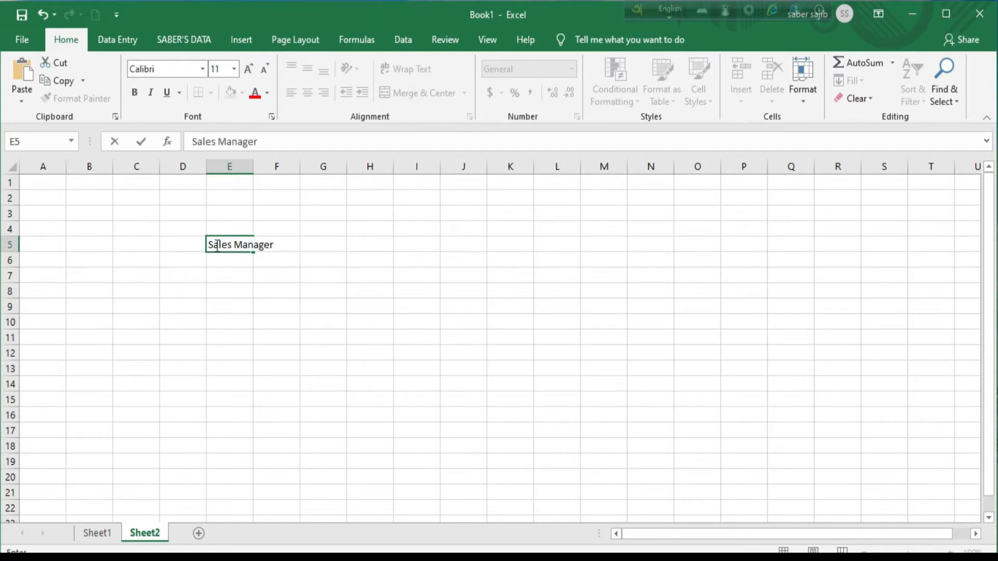
left_click(319, 325)
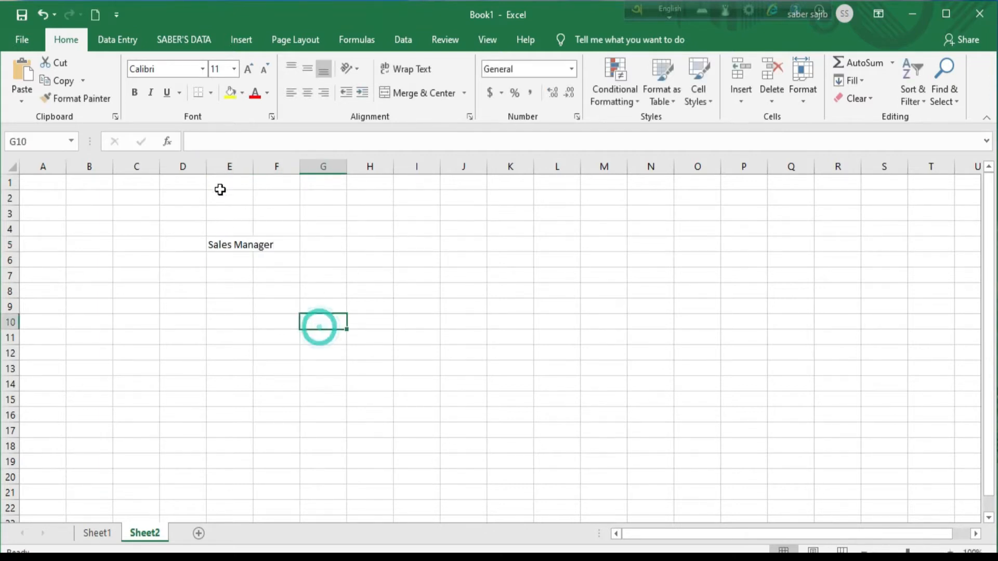
double_click(254, 165)
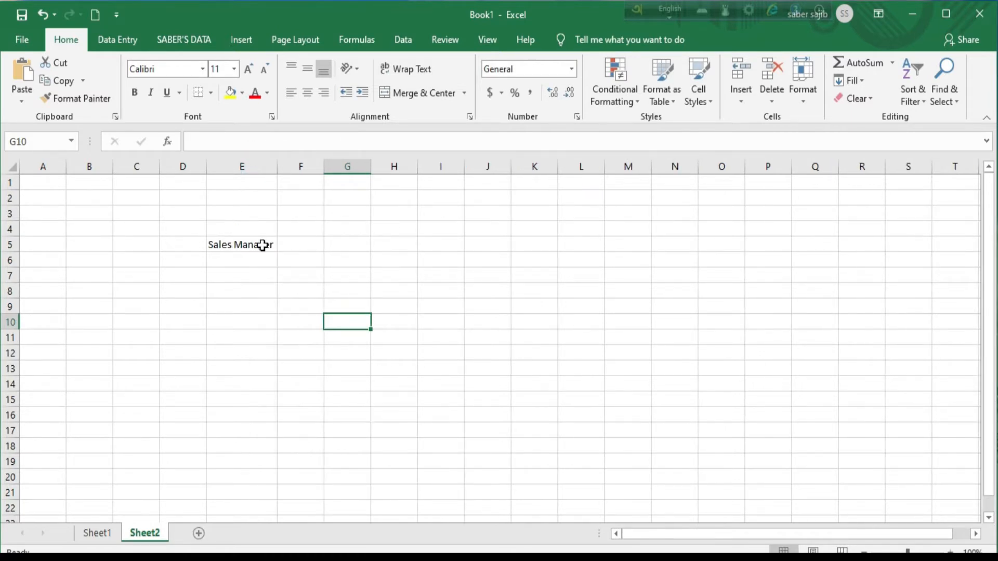
Enter Sat in F5 and autofill the weekday series across row 5 to Thu in K5
double_click(302, 245)
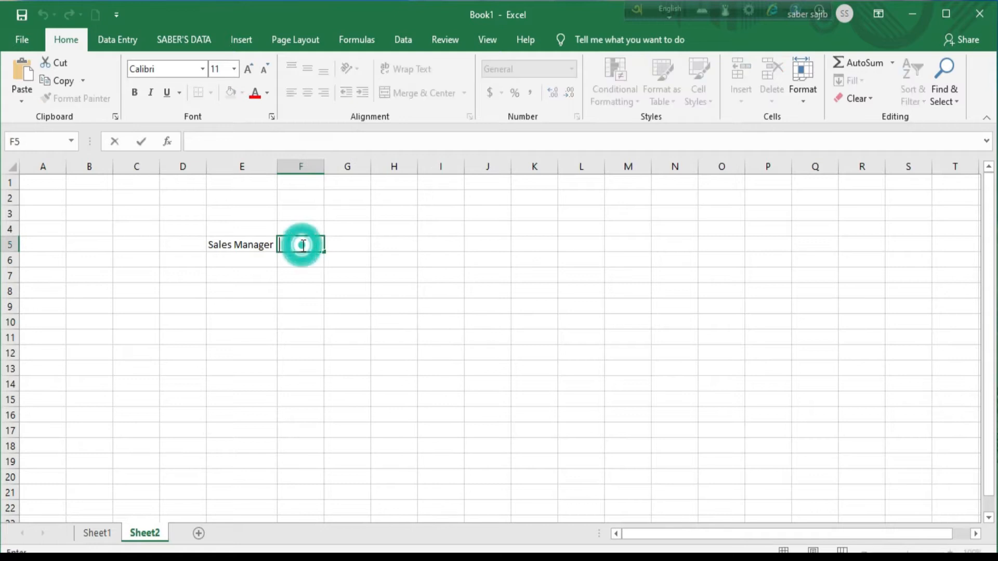
type("SAt")
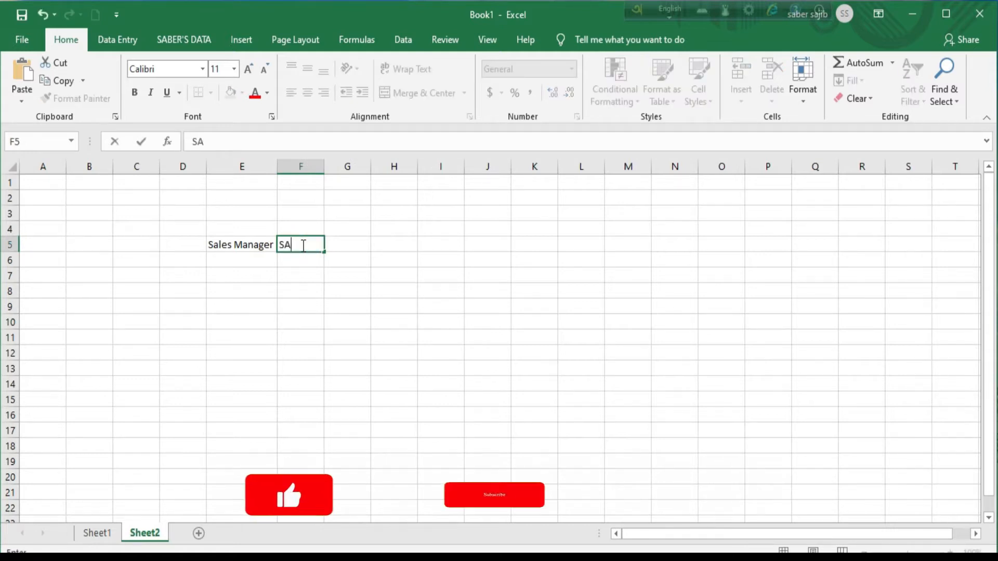
key("BackSpace")
key("BackSpace")
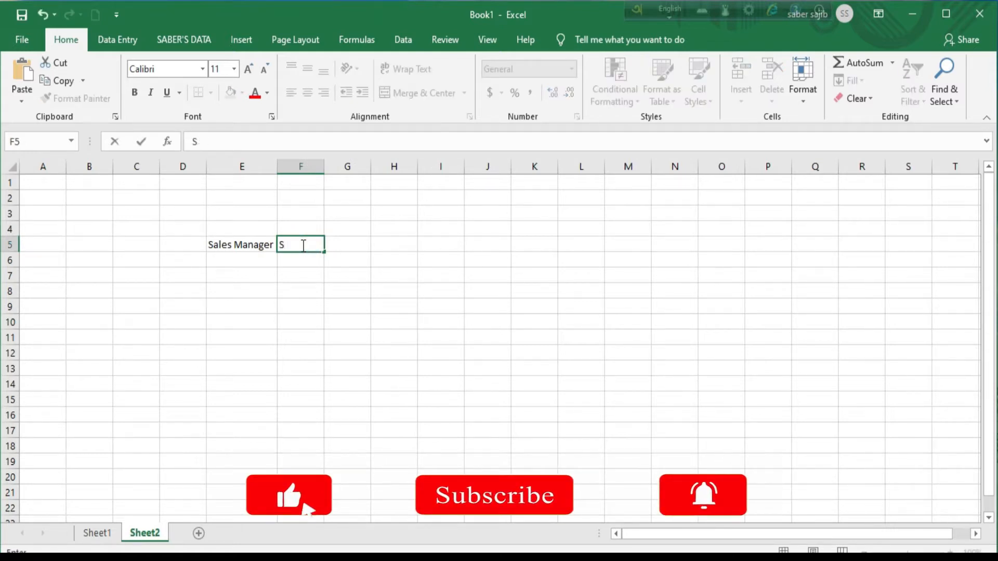
type("ar")
key("BackSpace")
type("t")
left_click(345, 303)
left_click(312, 247)
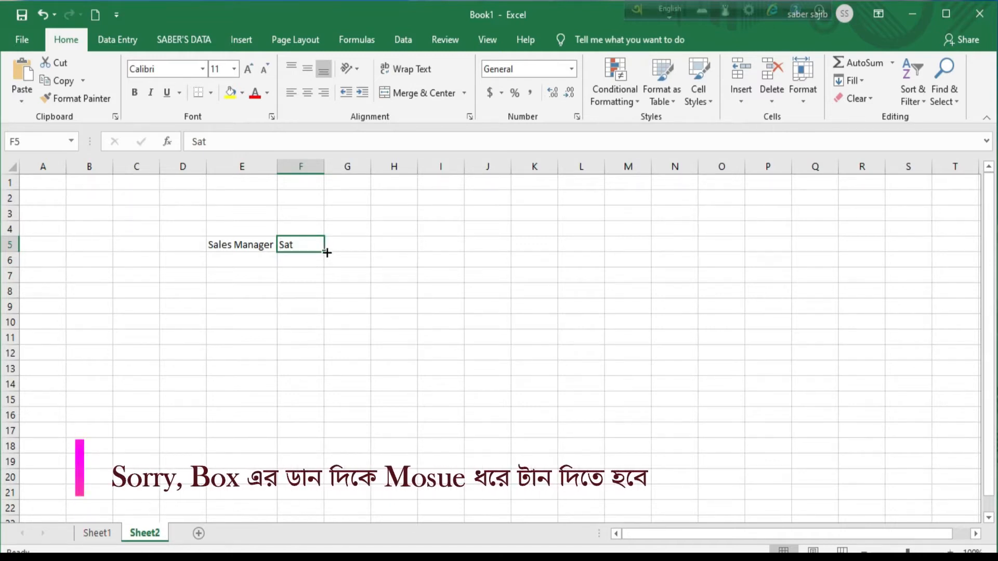
left_click_drag(324, 251, 554, 239)
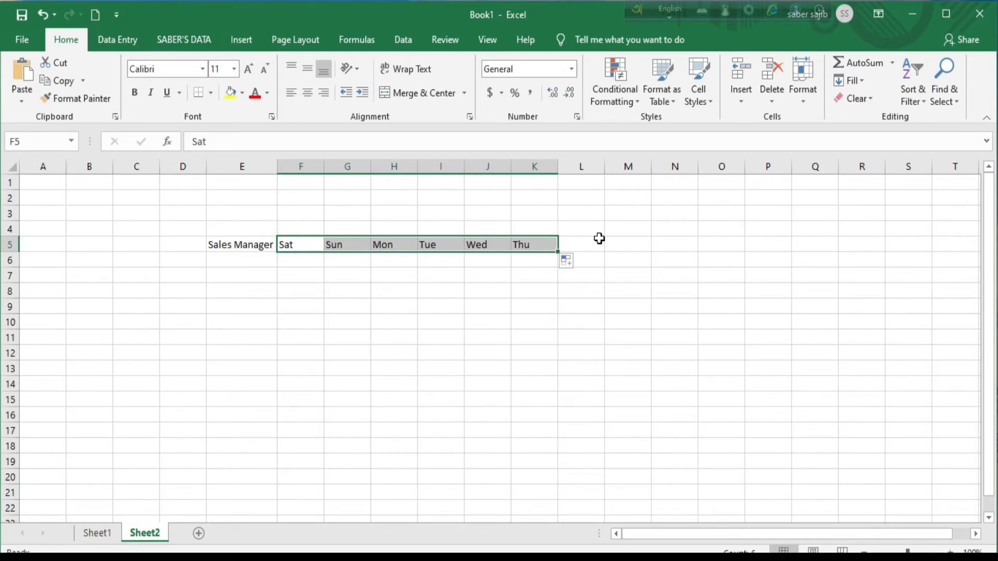
Copy the manager names and Total label from Sheet1 E5:E15 into Sheet2, starting at E6
left_click(236, 260)
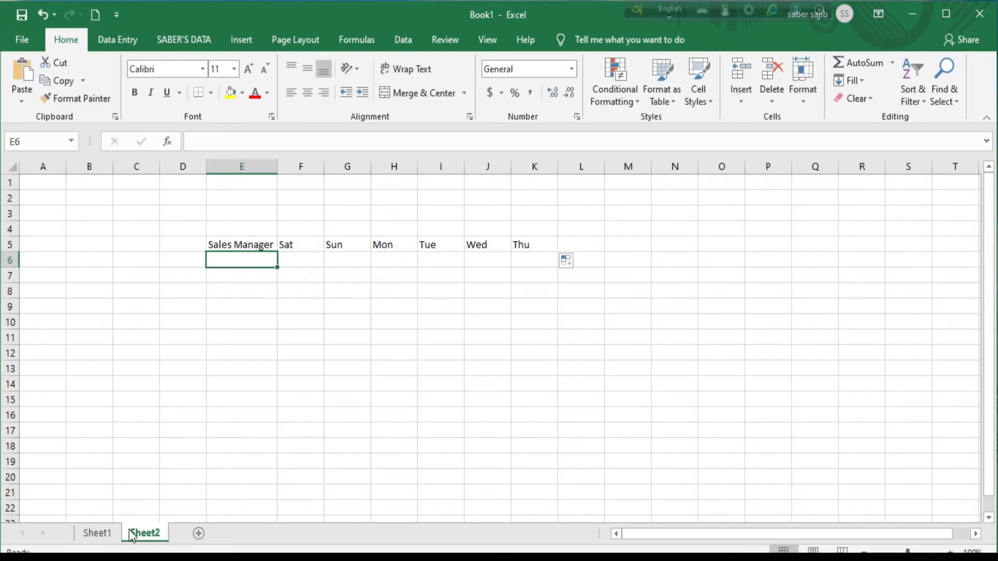
left_click(98, 534)
left_click(226, 244)
left_click_drag(235, 279, 239, 400)
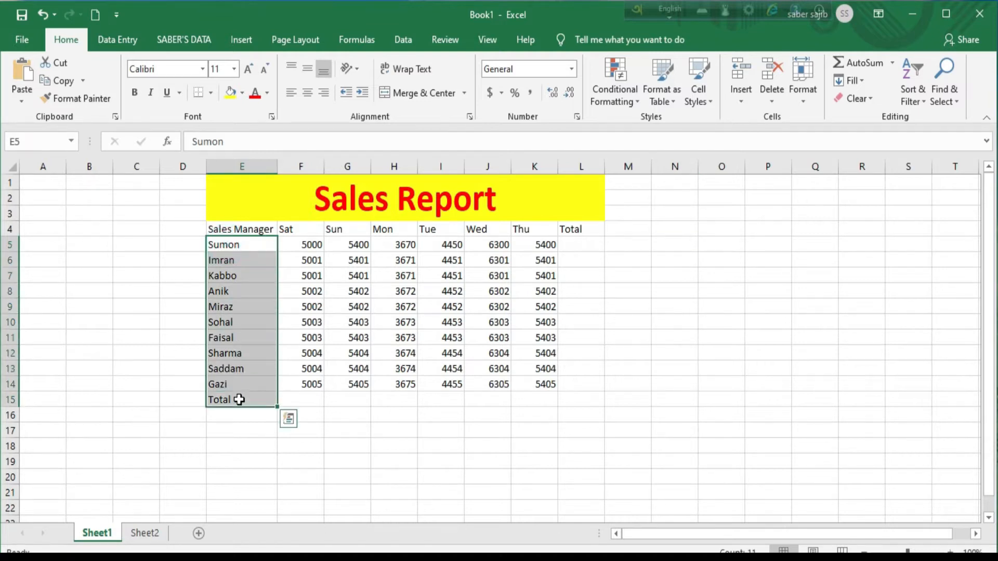
key("ctrl+c")
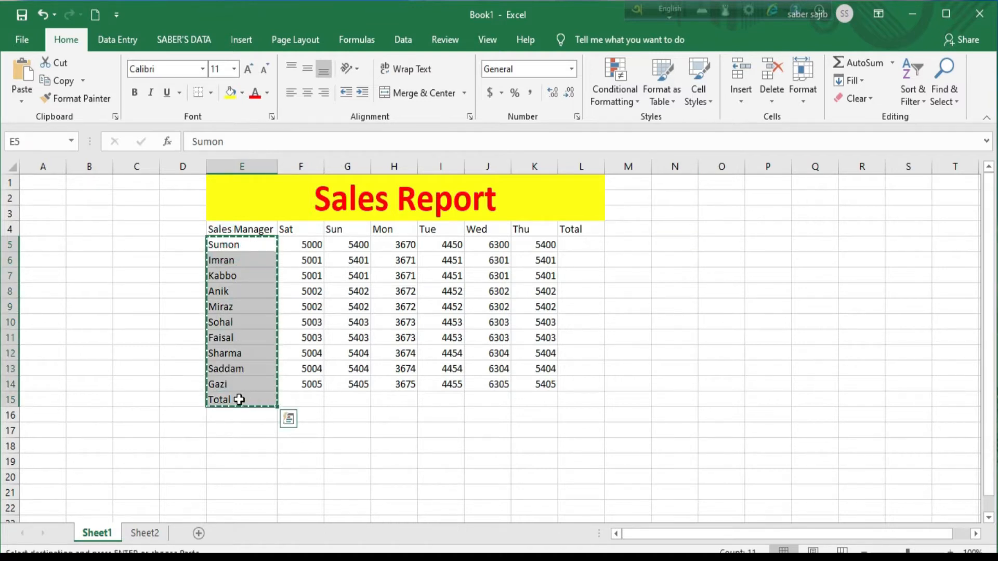
left_click(145, 533)
left_click(245, 261)
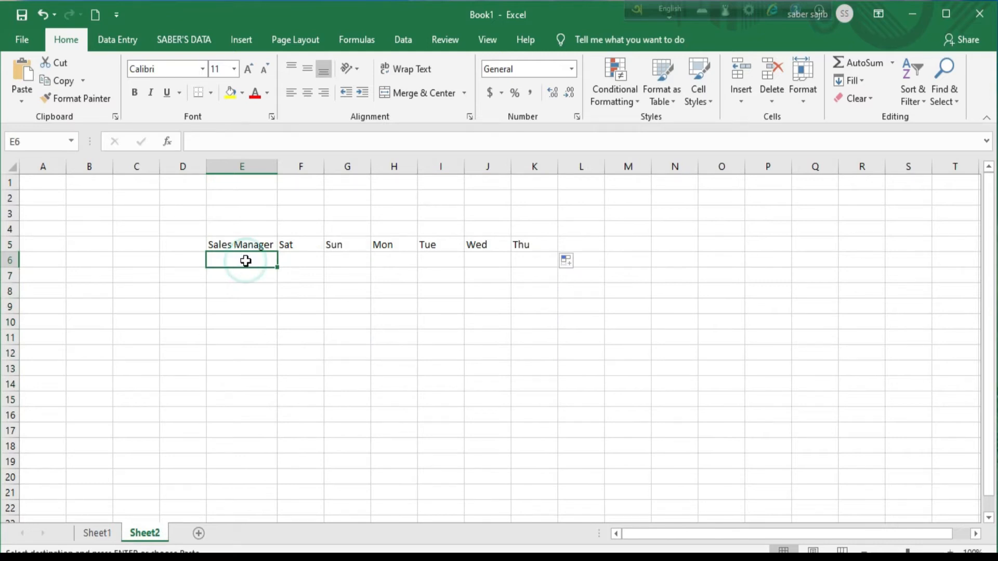
key("ctrl+v")
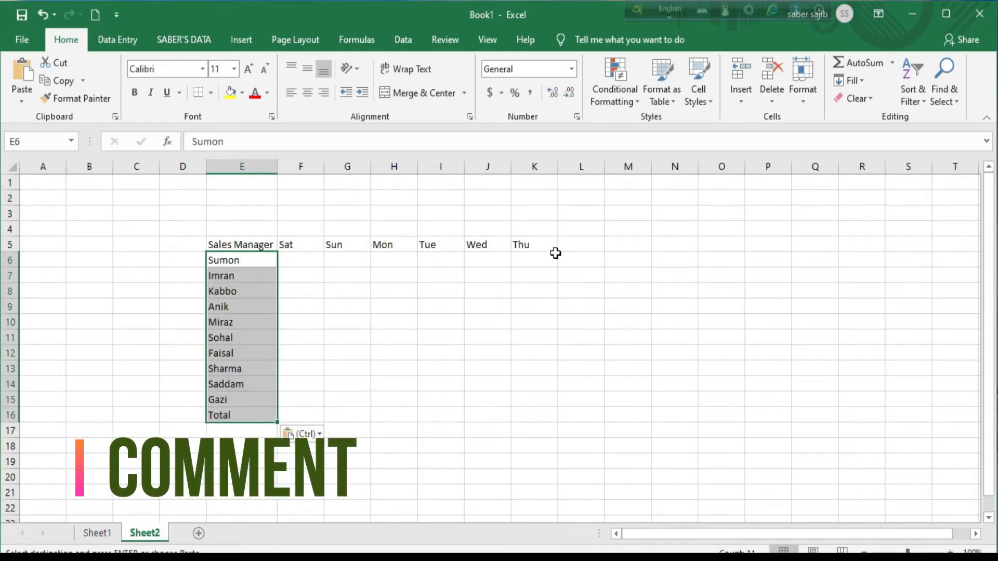
Enter the heading Total in L5, after the weekday headings
left_click(580, 251)
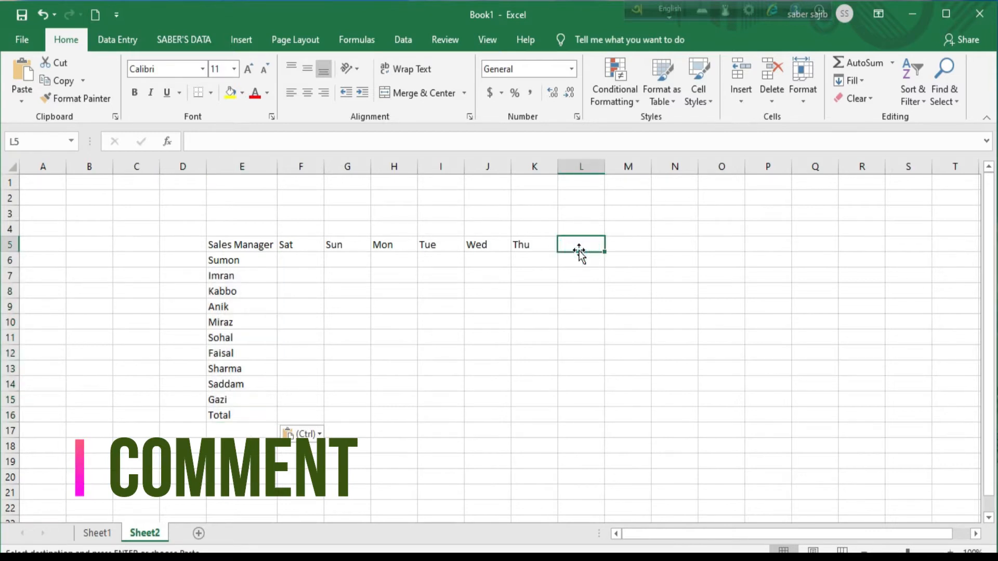
type("Total")
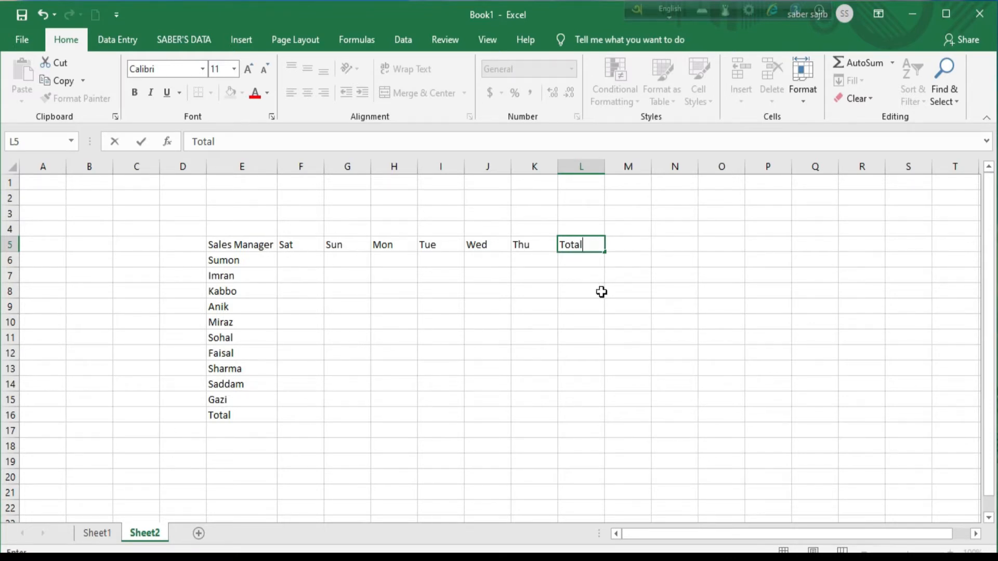
left_click(307, 265)
left_click(348, 259)
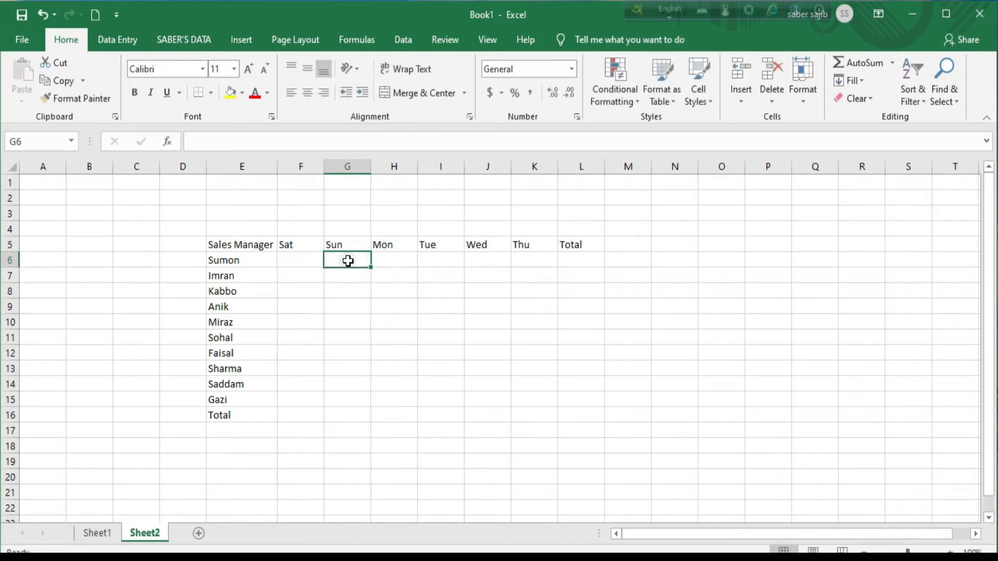
Copy the daily sales figures from Sheet1 F5:K14 into Sheet2, starting at F6
left_click(106, 534)
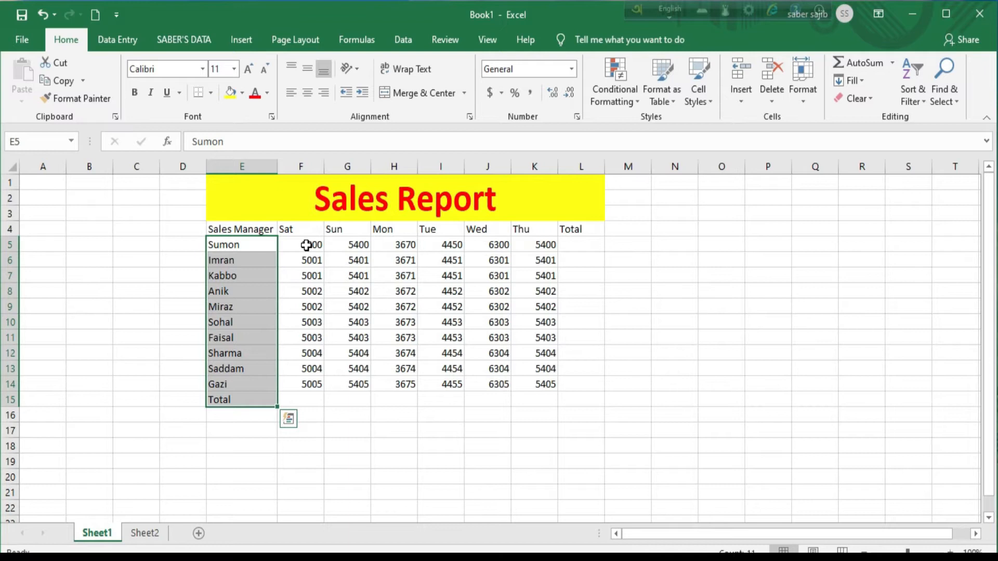
left_click(642, 306)
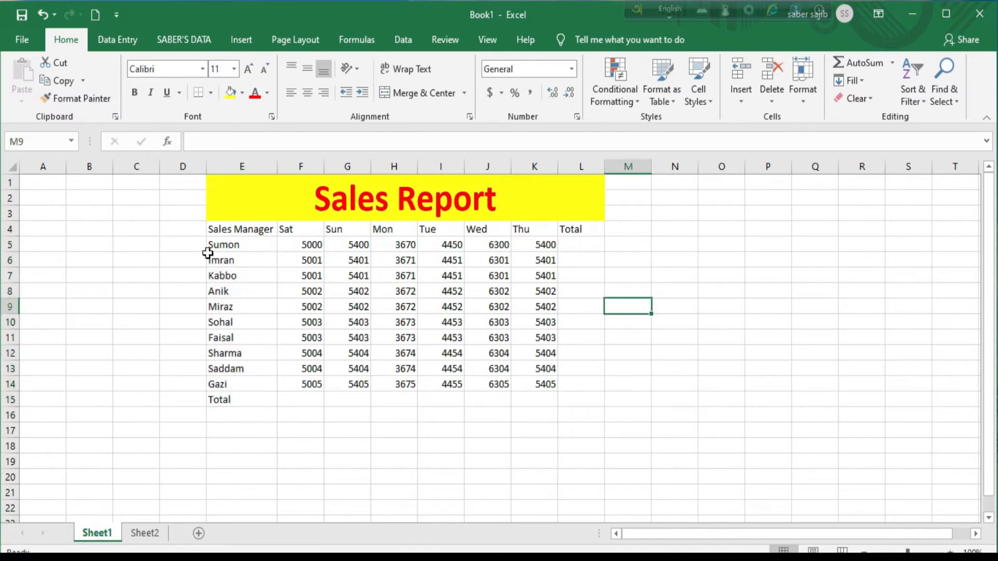
left_click(305, 250)
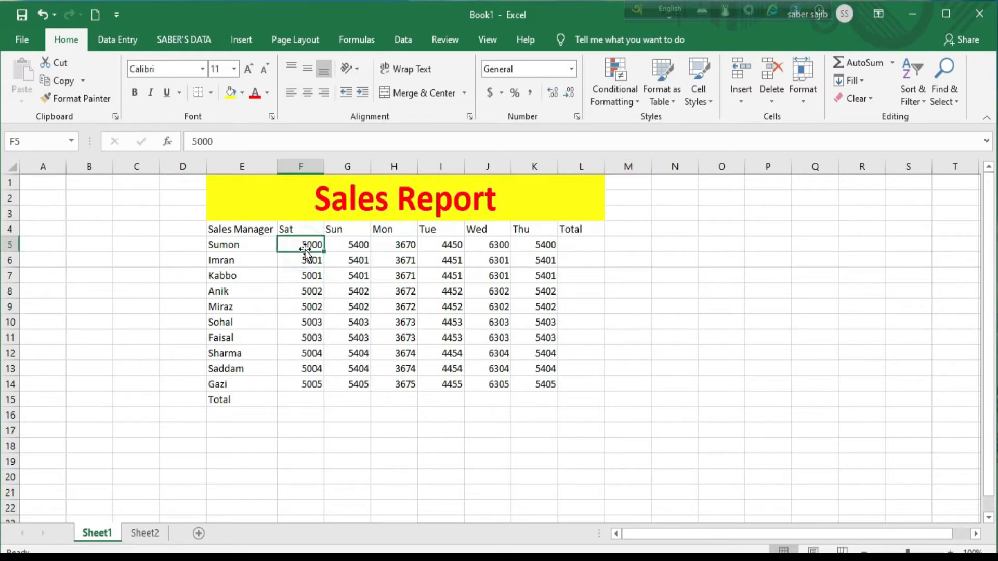
left_click(337, 232)
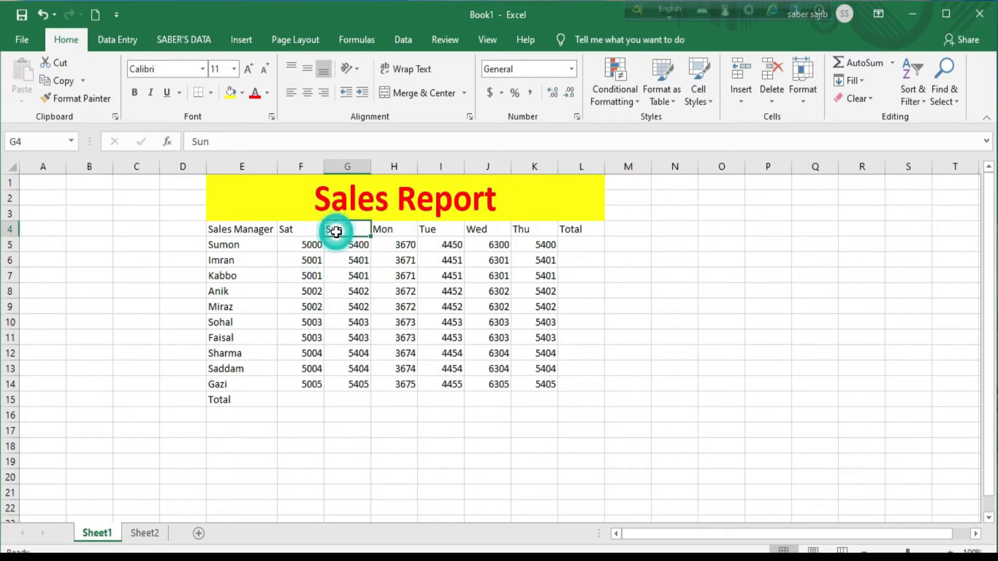
left_click(350, 247)
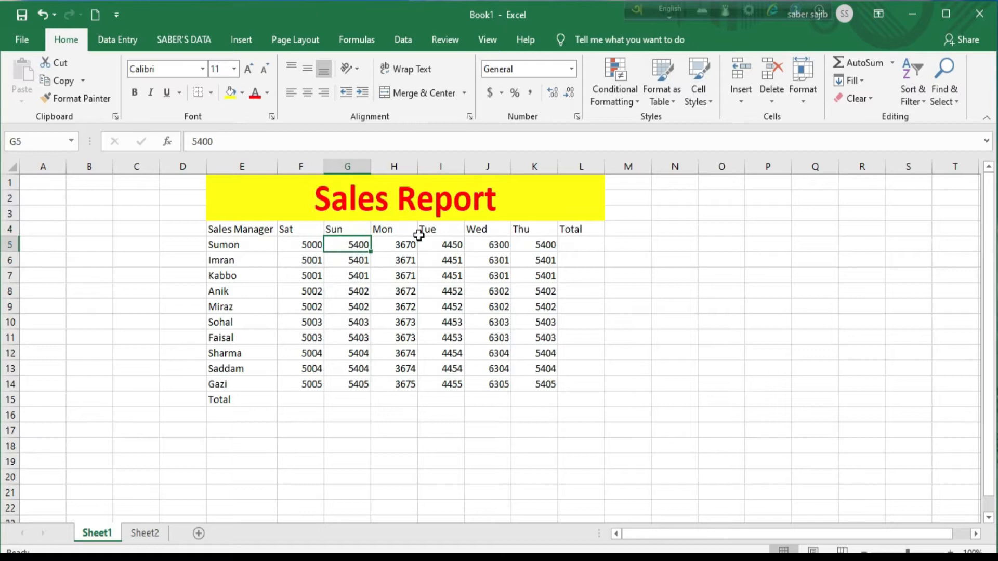
left_click(523, 229)
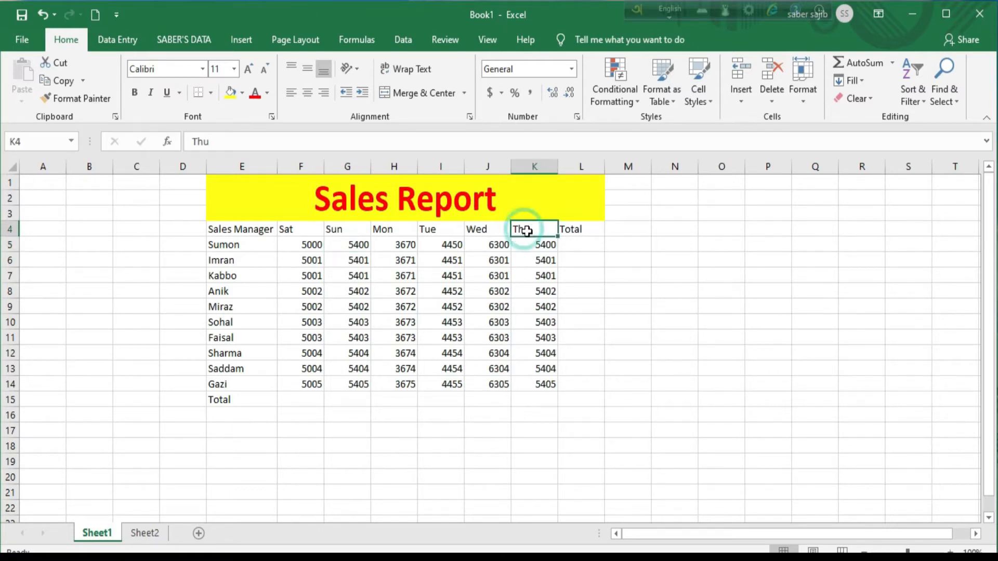
left_click(535, 247)
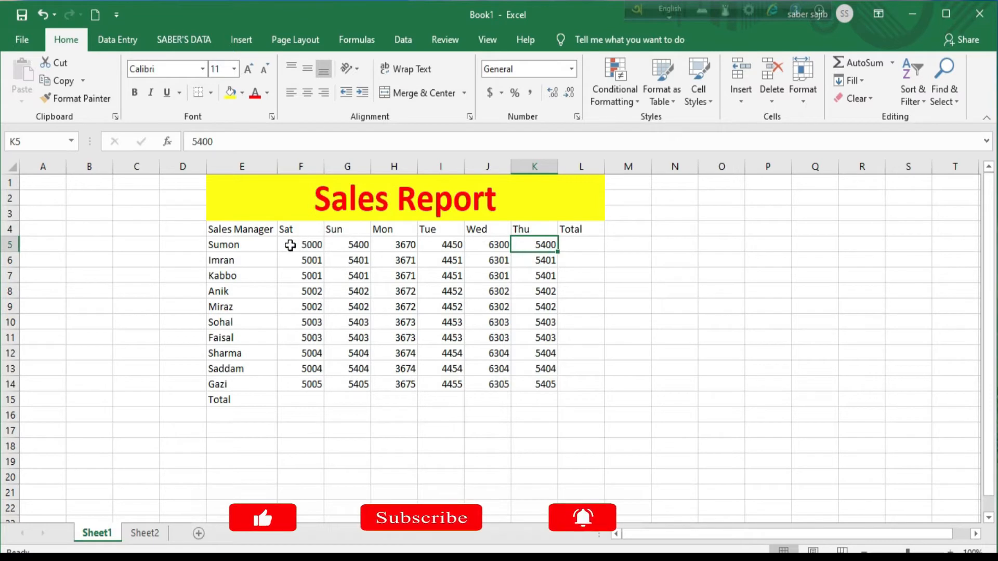
left_click_drag(290, 243, 522, 379)
key("ctrl+c")
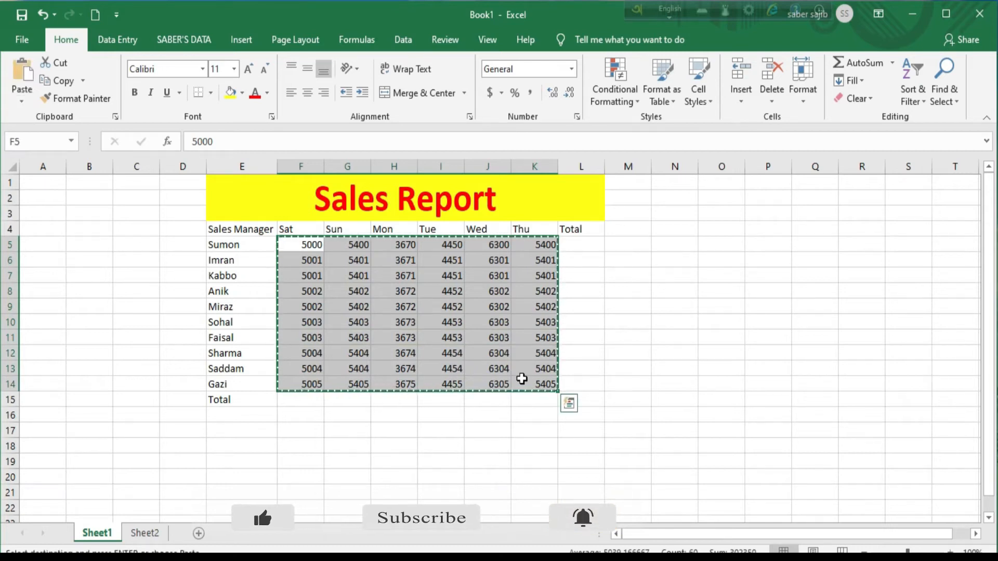
left_click(145, 533)
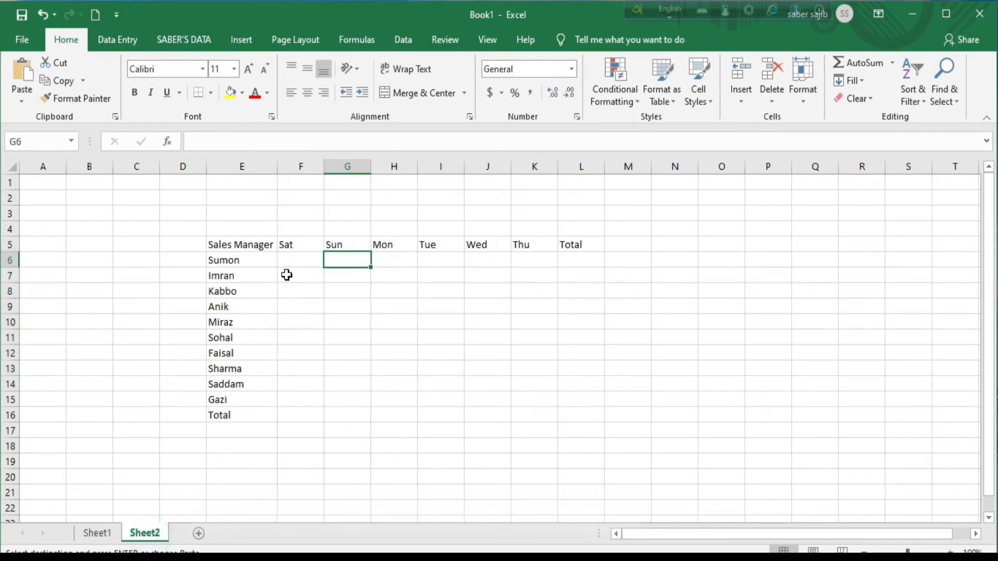
left_click(295, 261)
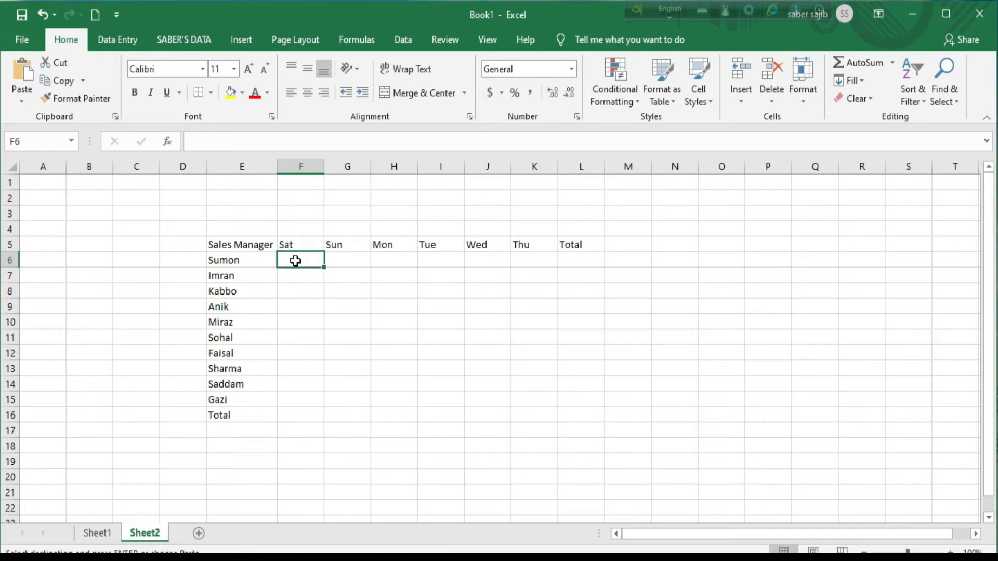
key("ctrl+v")
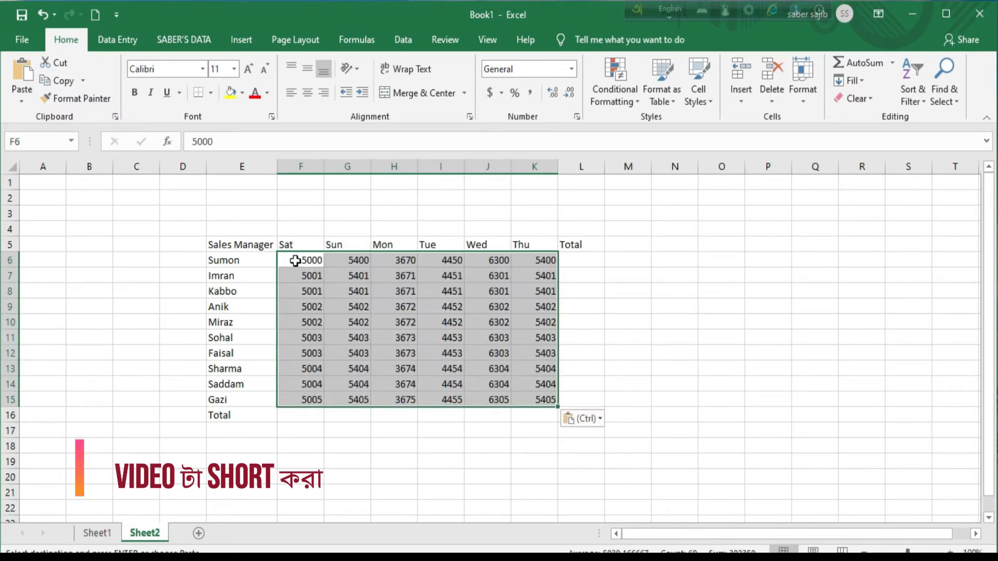
left_click(595, 323)
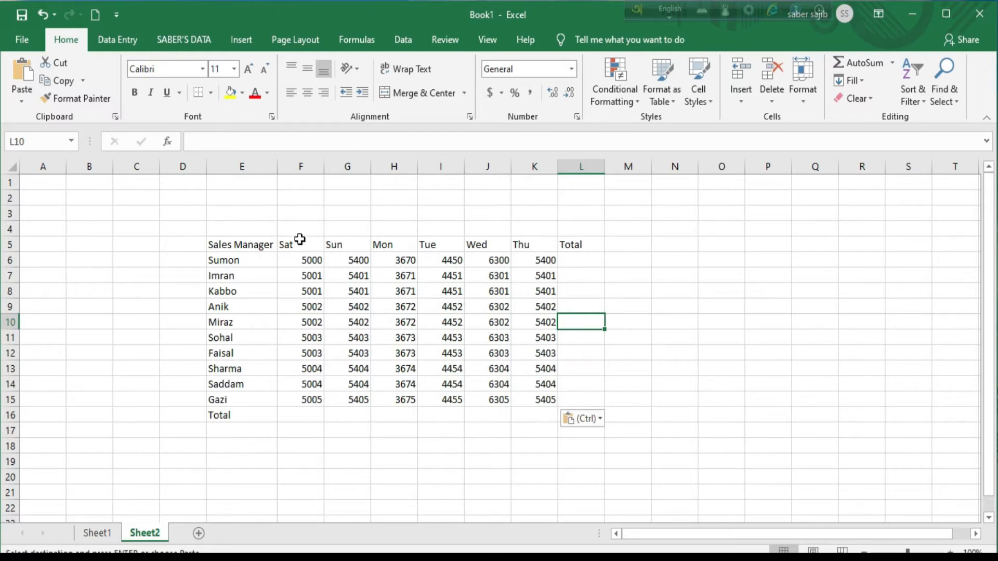
Clear the copy marquee around the sales figures on Sheet1 and return to Sheet2
left_click(96, 533)
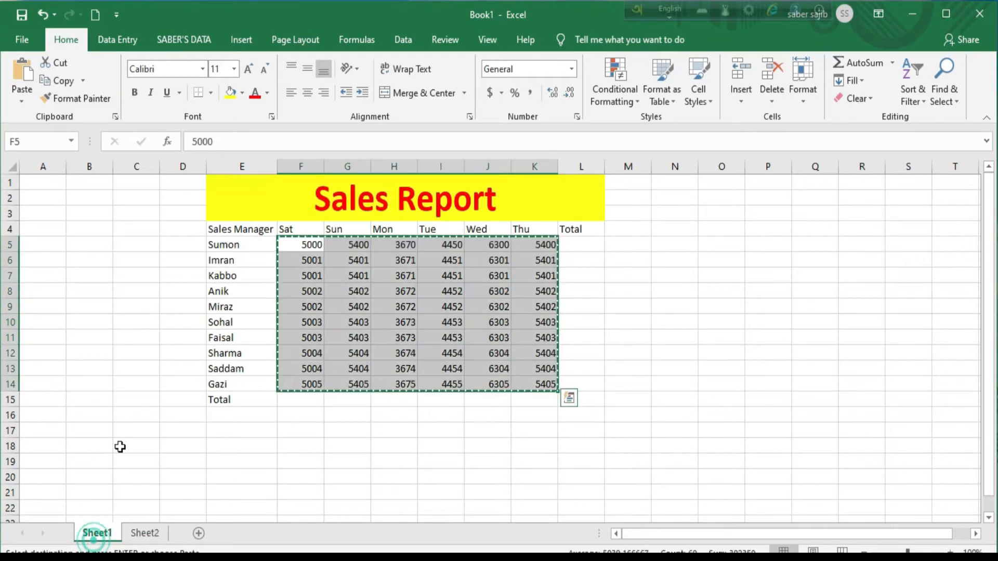
left_click(319, 430)
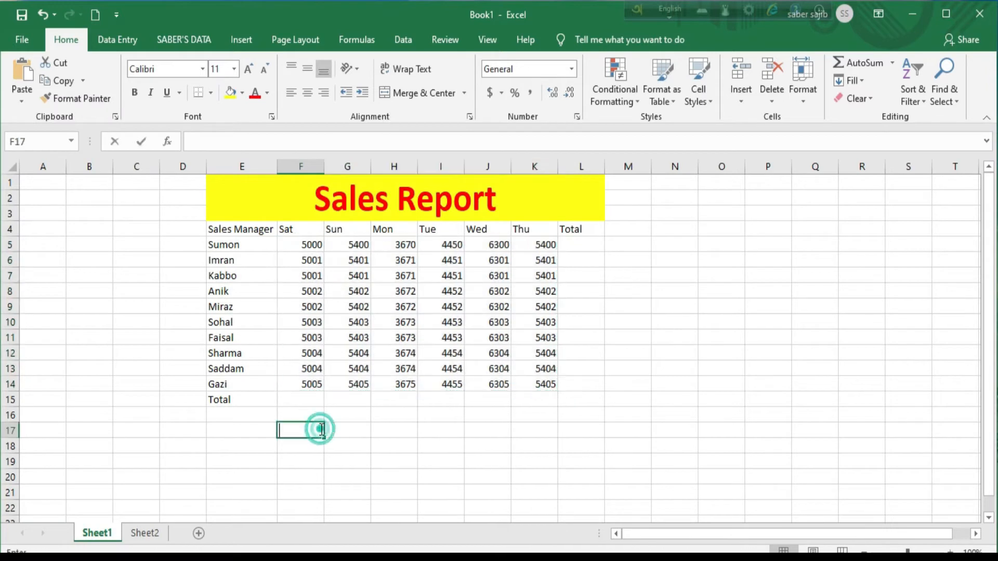
left_click(145, 533)
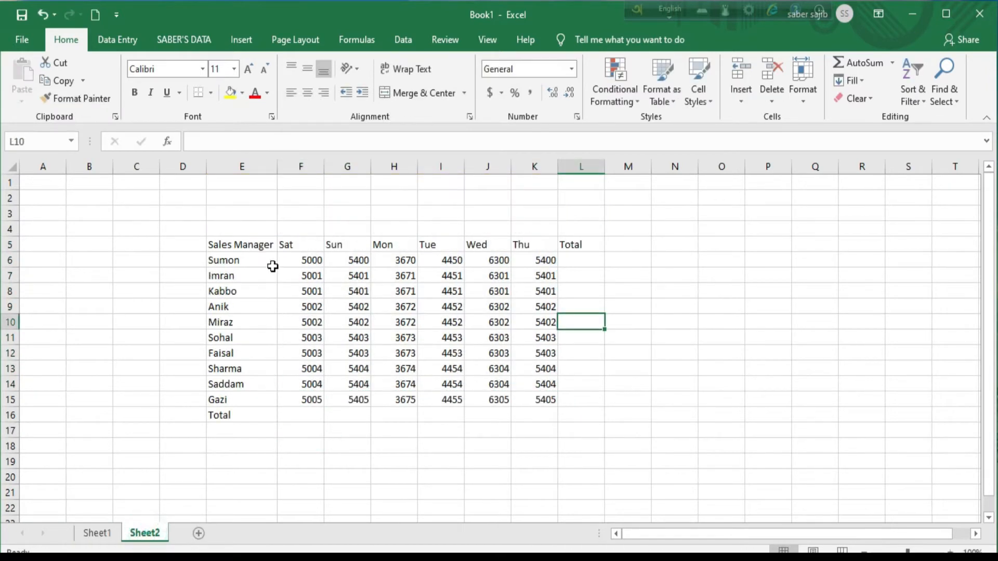
Enter the formula =SUM(F6:F15) in F16 to total the Saturday sales
left_click(297, 414)
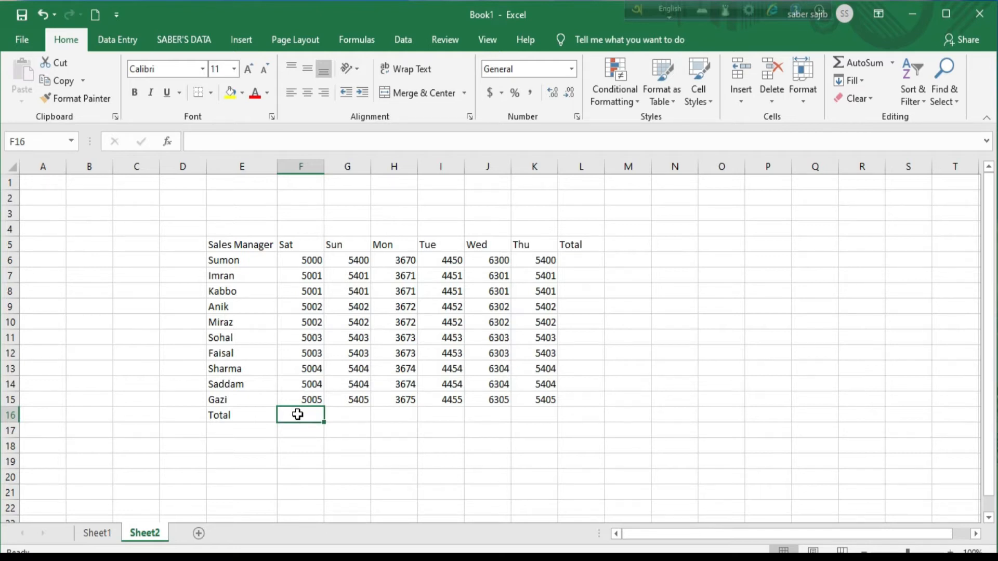
type("=")
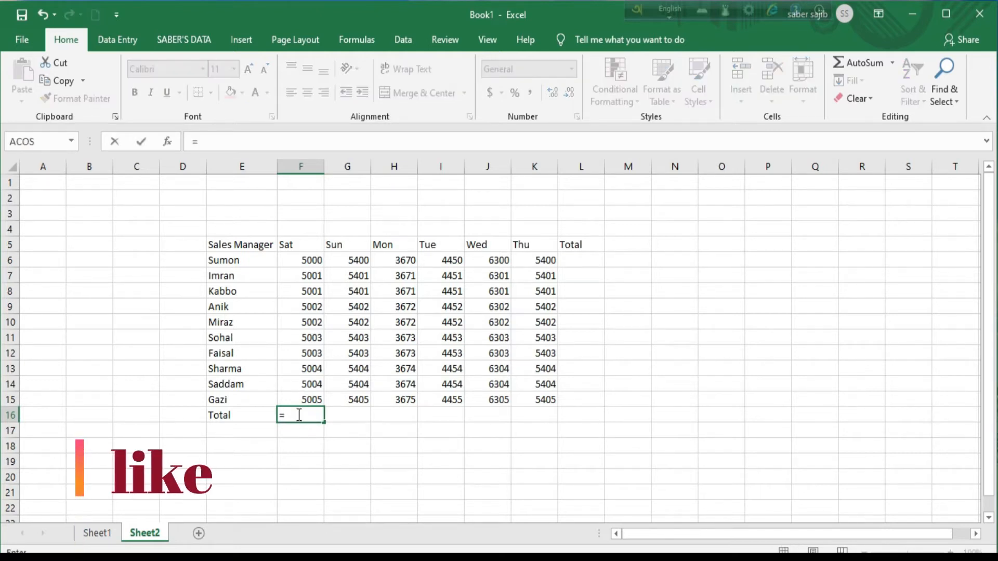
type("sum")
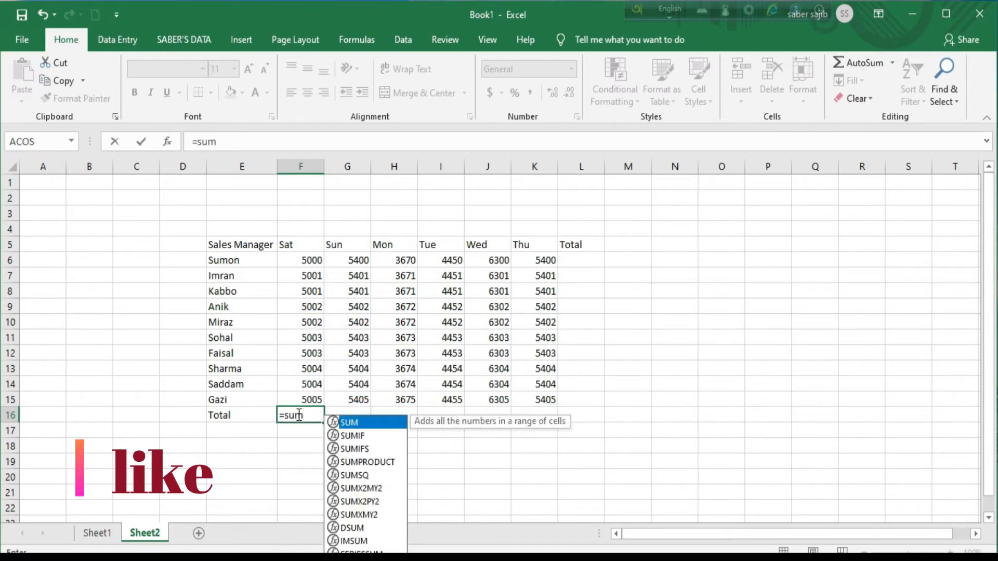
type("(")
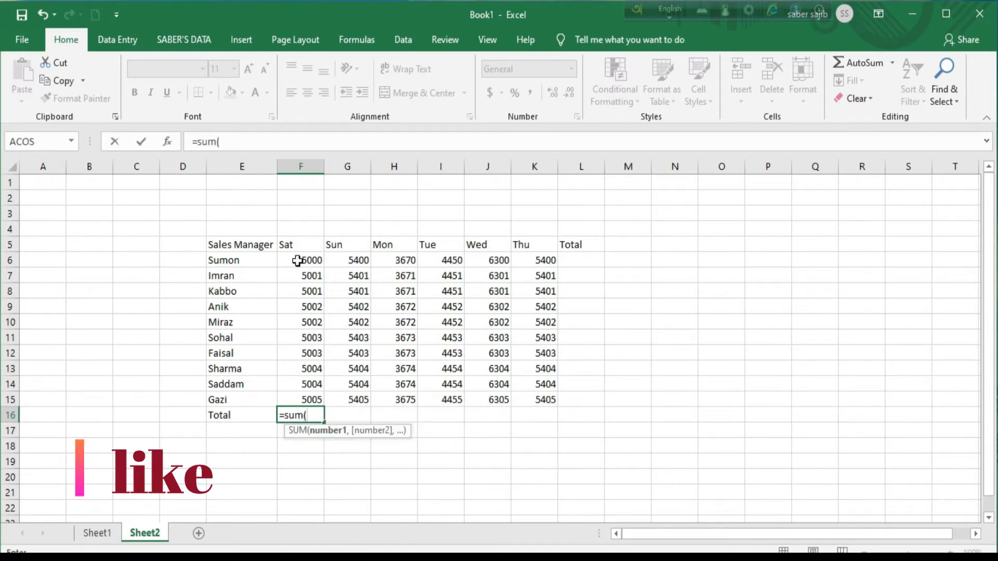
left_click_drag(301, 258, 305, 398)
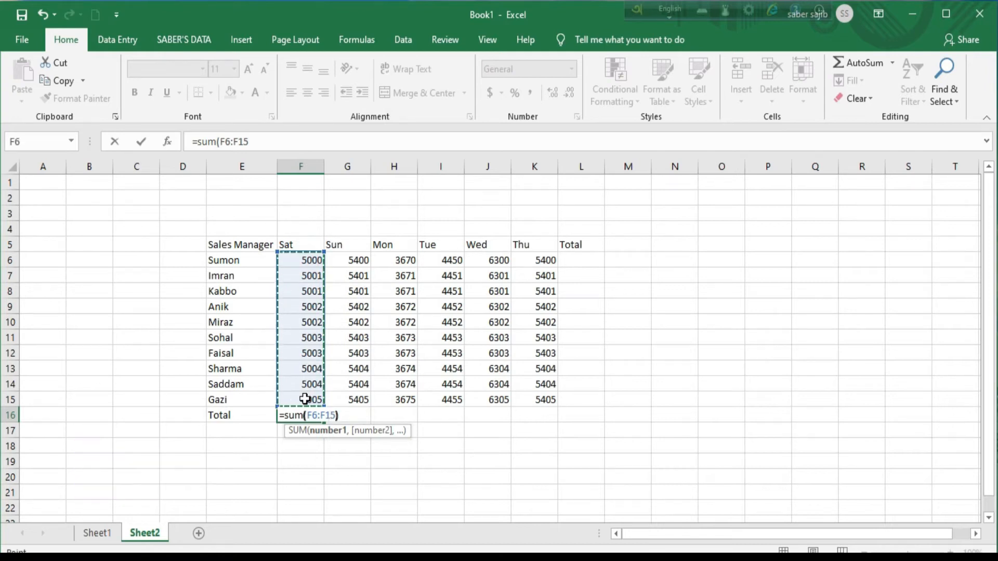
type(")")
key("Return")
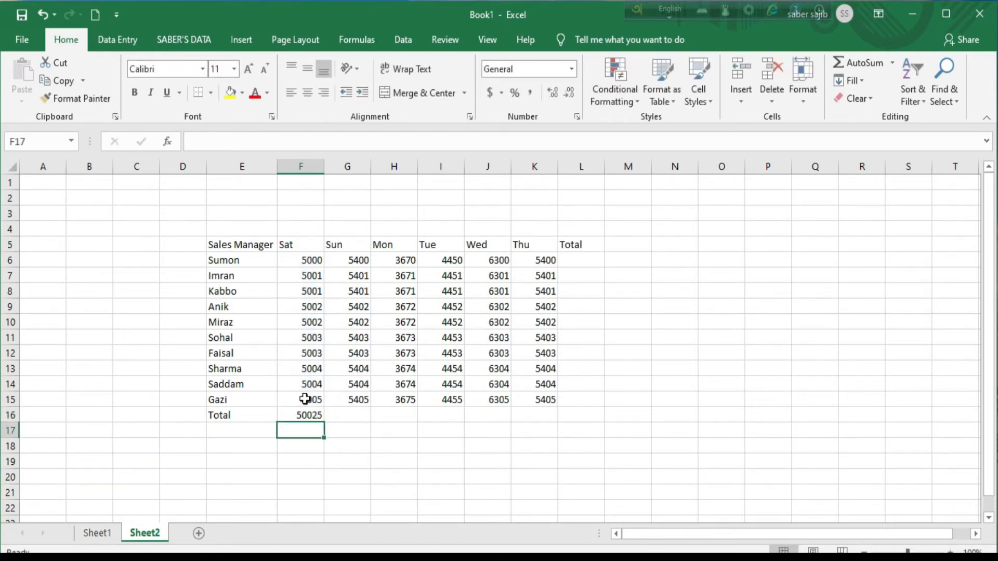
Fill the Saturday total formula from F16 across the Total row through K16
left_click(318, 414)
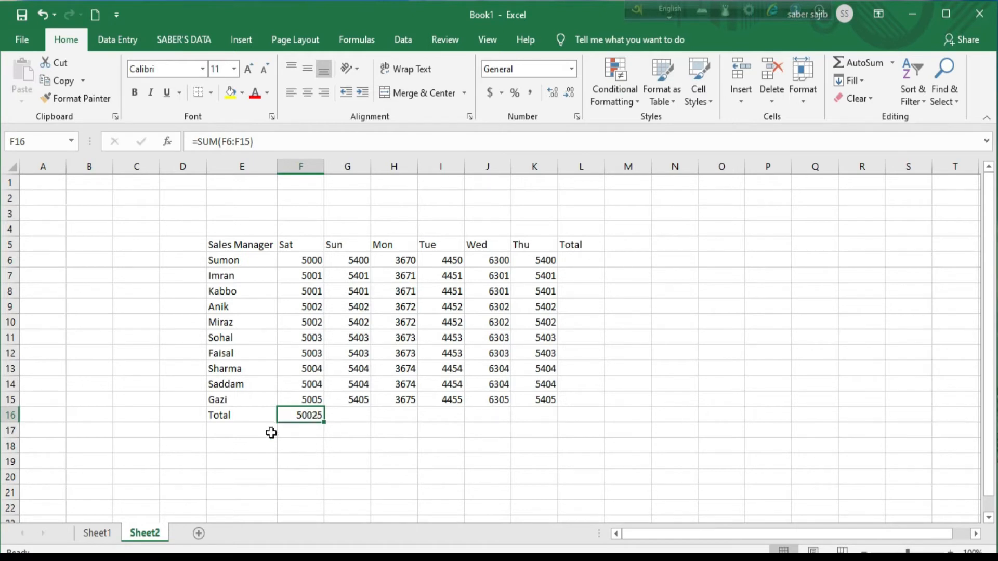
left_click(303, 461)
left_click(305, 414)
left_click_drag(325, 423, 549, 426)
left_click(421, 473)
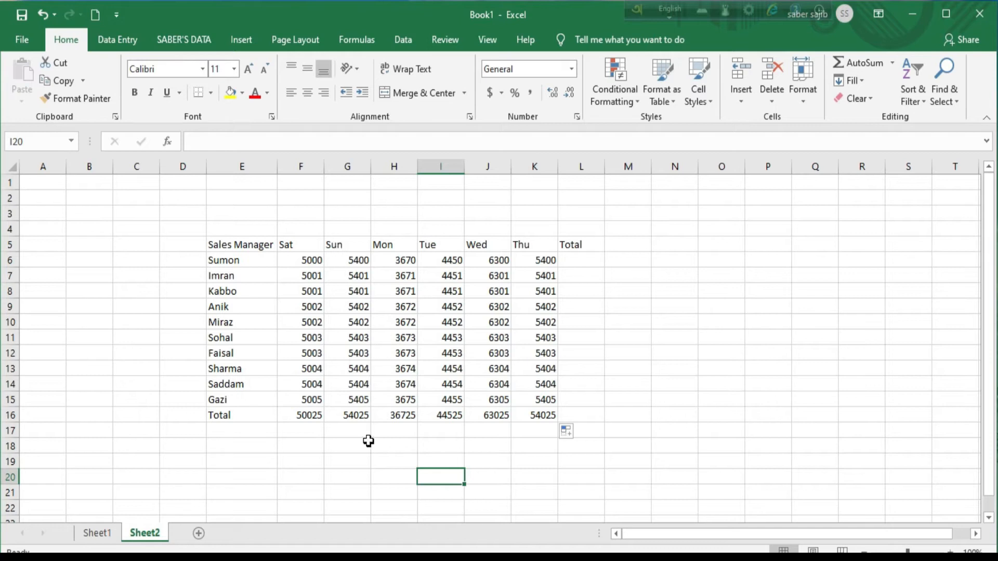
Examine the Sunday, Tuesday and Thursday columns against their totals in row 16
left_click(354, 416)
left_click(354, 243)
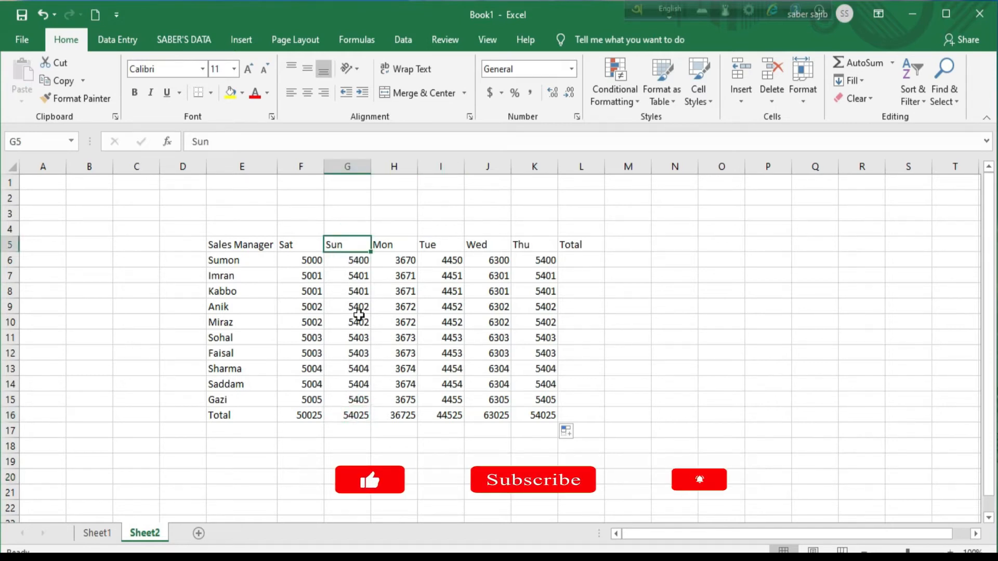
left_click(357, 417)
left_click(442, 243)
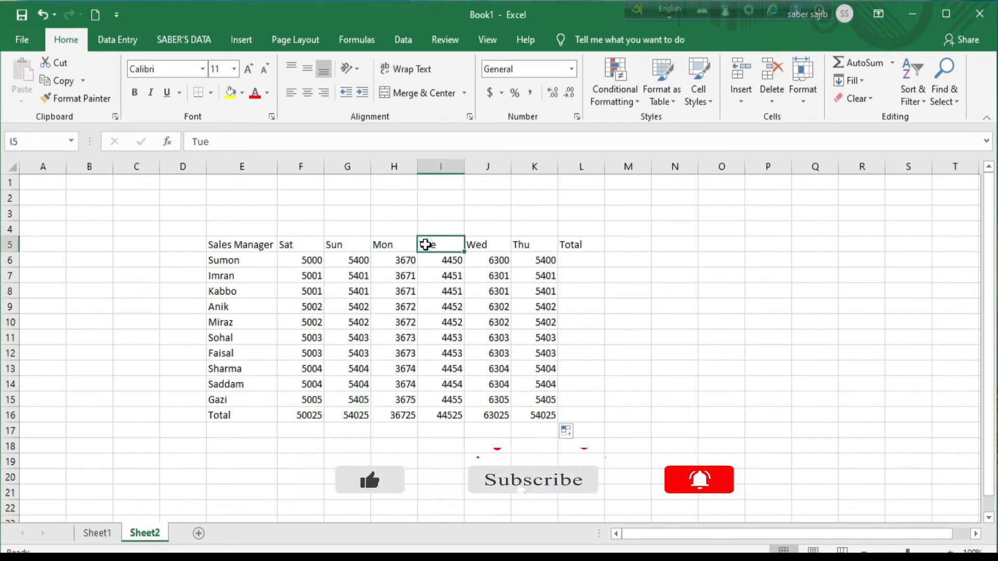
left_click(447, 418)
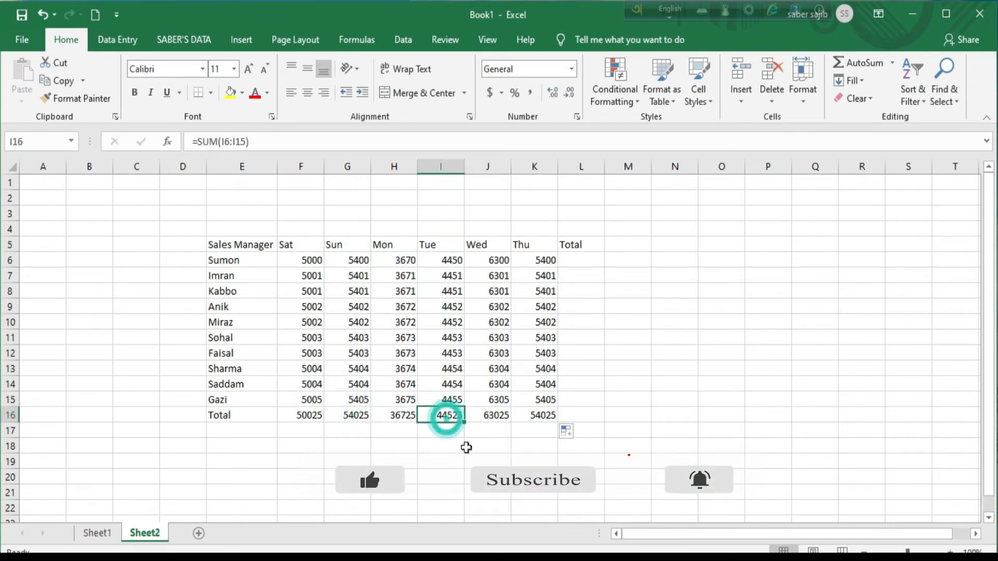
left_click(534, 245)
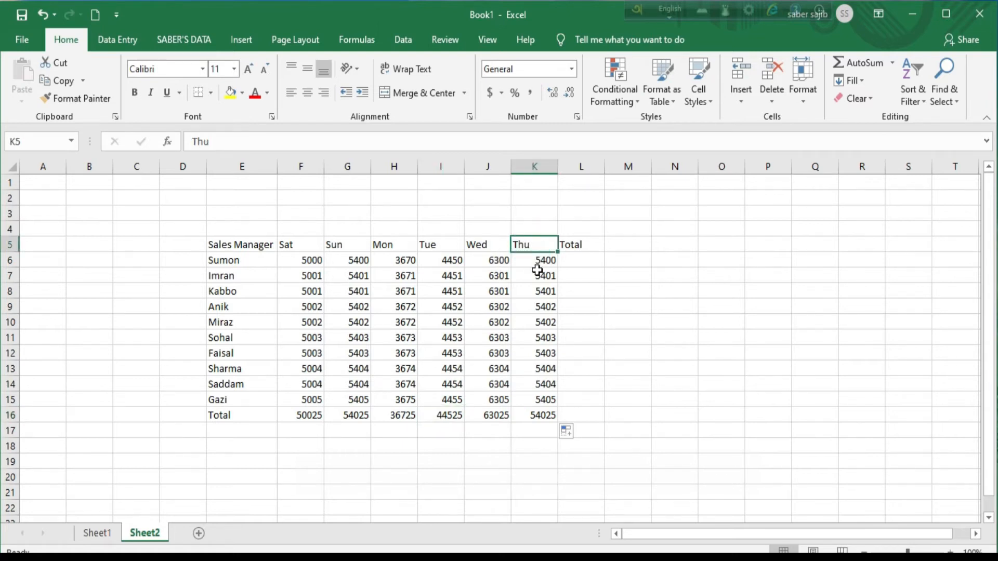
left_click(536, 415)
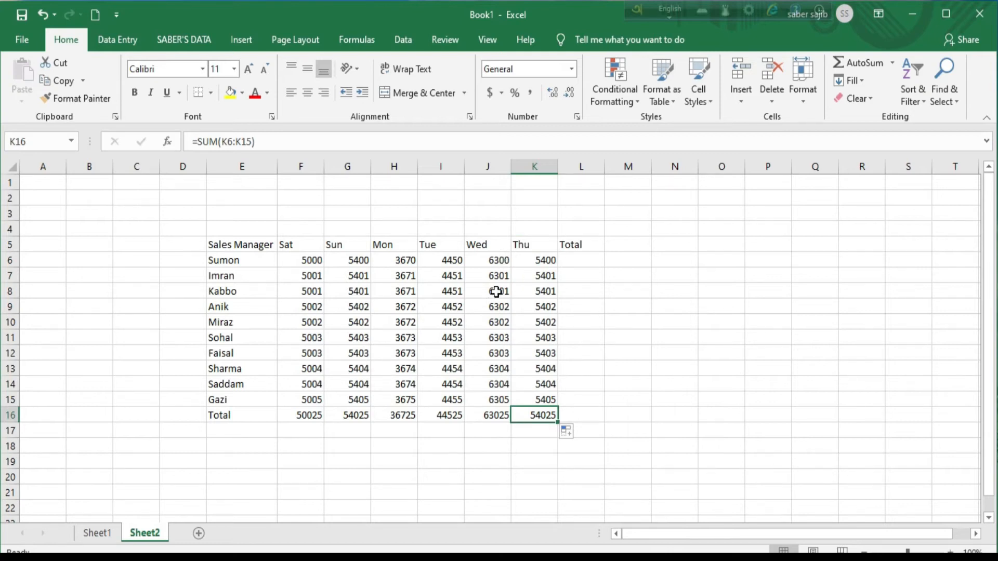
Enter the formula =SUM(F6:K6) in L6 to total the first manager's weekly sales
left_click(571, 256)
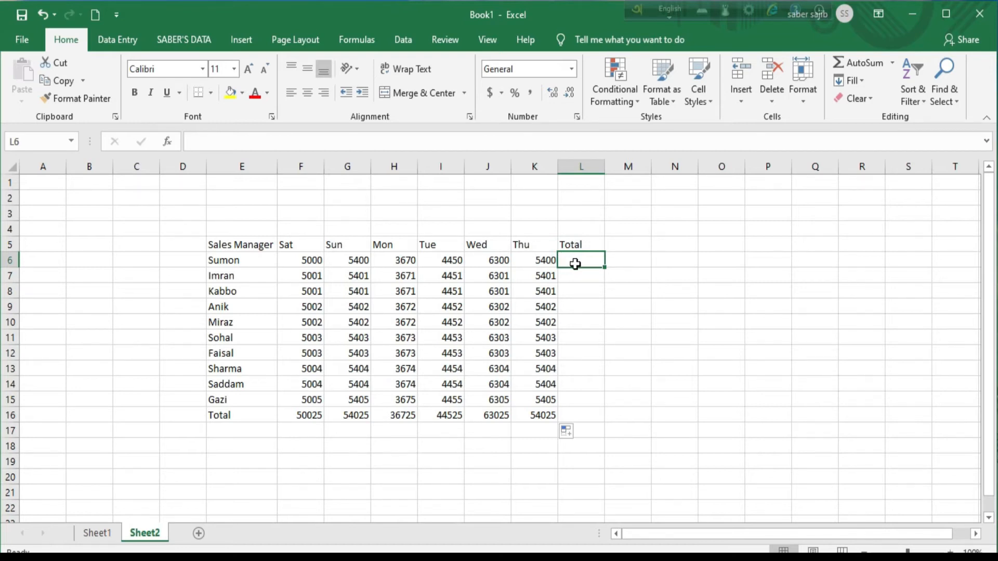
type("=si")
key("BackSpace")
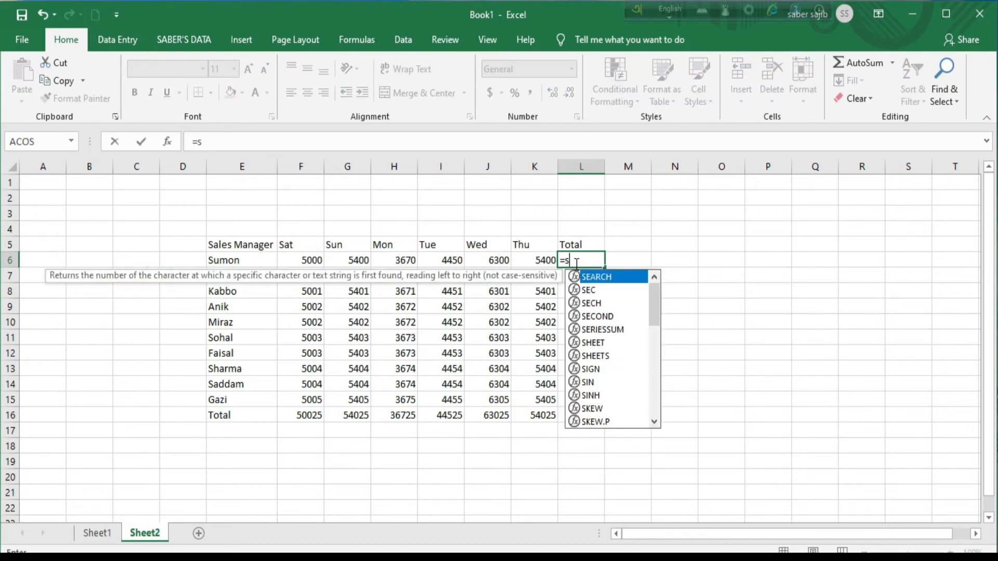
type("um(")
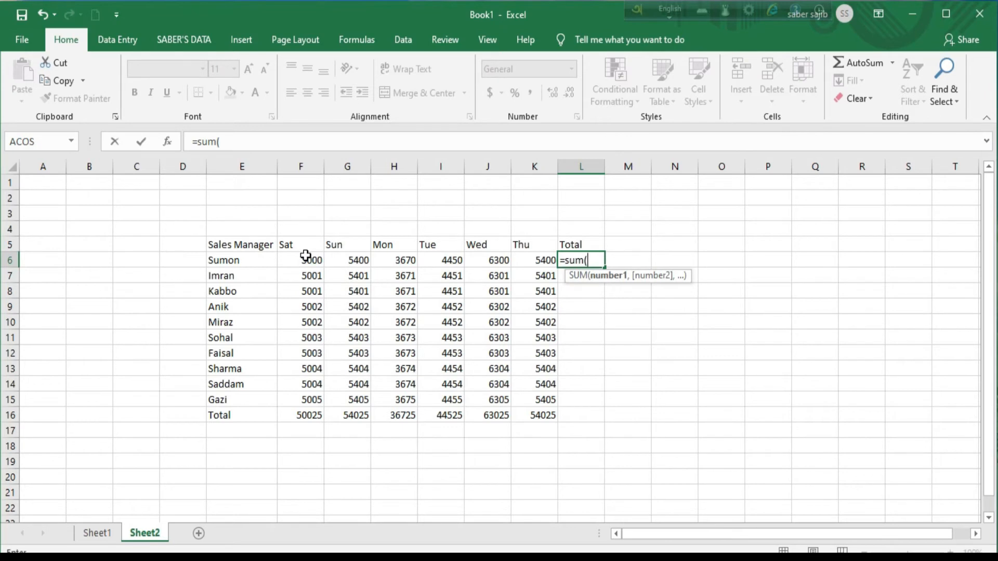
left_click_drag(304, 259, 537, 261)
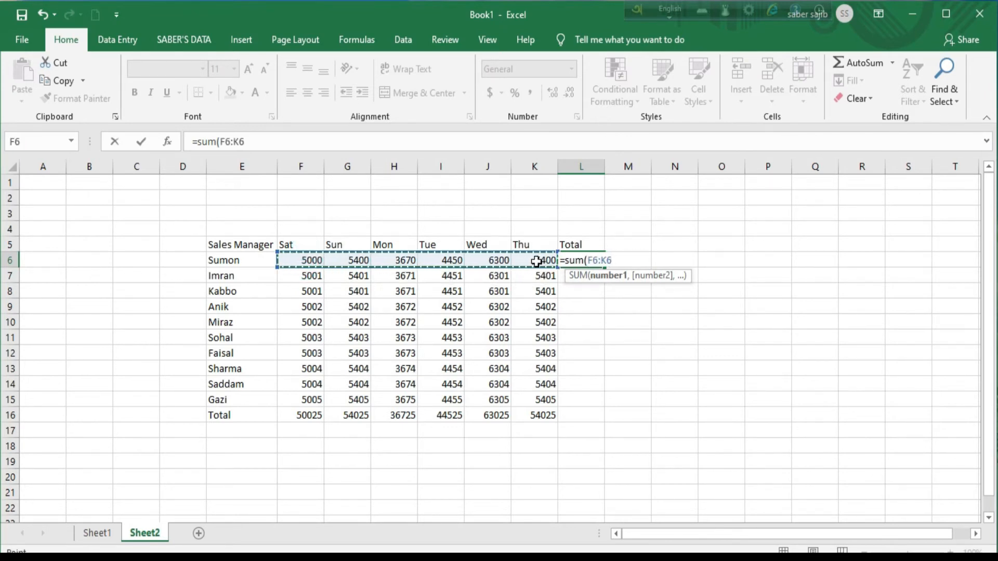
type(")")
key("Return")
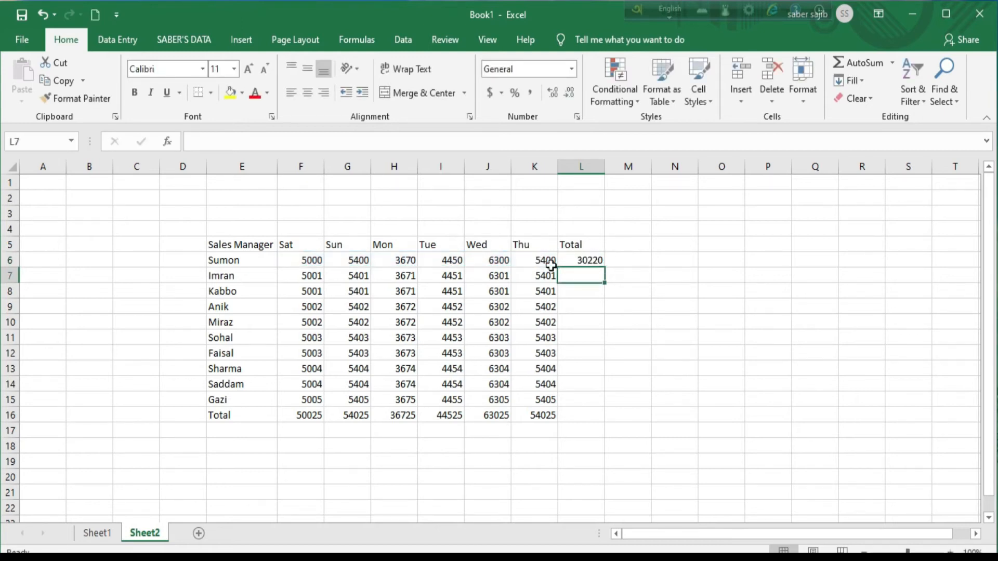
Fill the weekly total formula from L6 down the Total column through L16
left_click(586, 258)
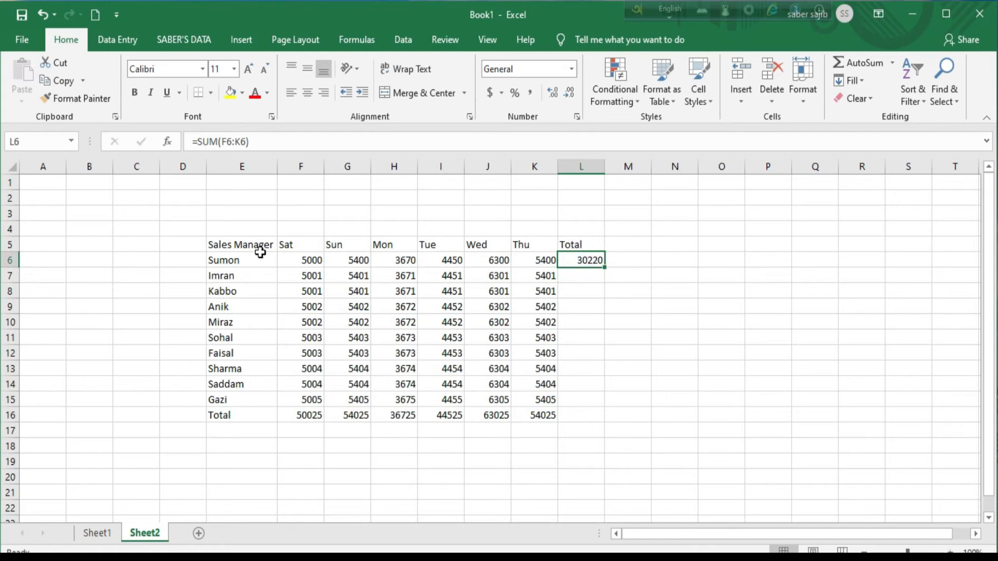
left_click(605, 267)
left_click_drag(604, 267, 604, 425)
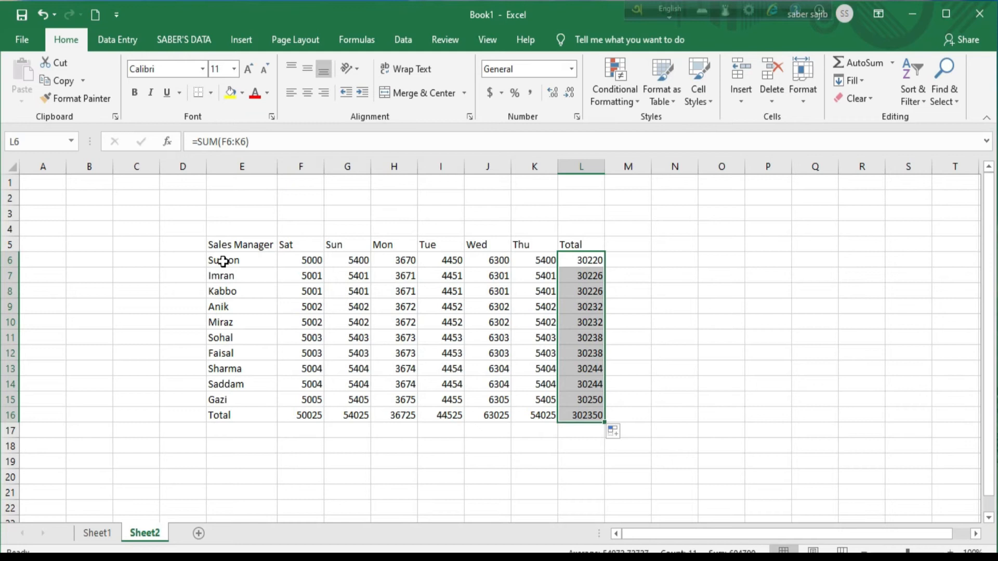
Examine several managers' weekly totals in column L and the grand total in L16
left_click(261, 263)
left_click(237, 288)
left_click(225, 322)
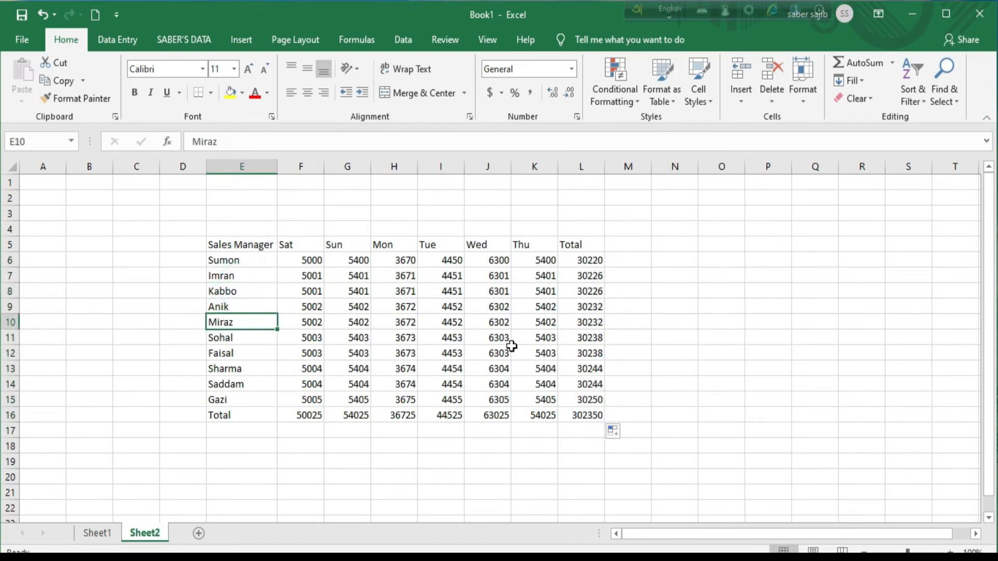
left_click(595, 341)
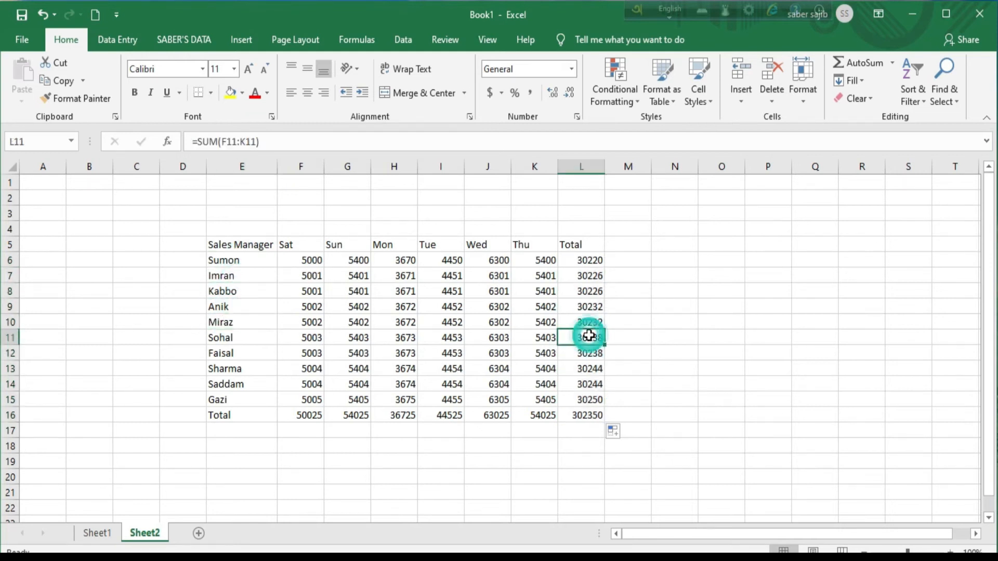
left_click(227, 370)
left_click(582, 384)
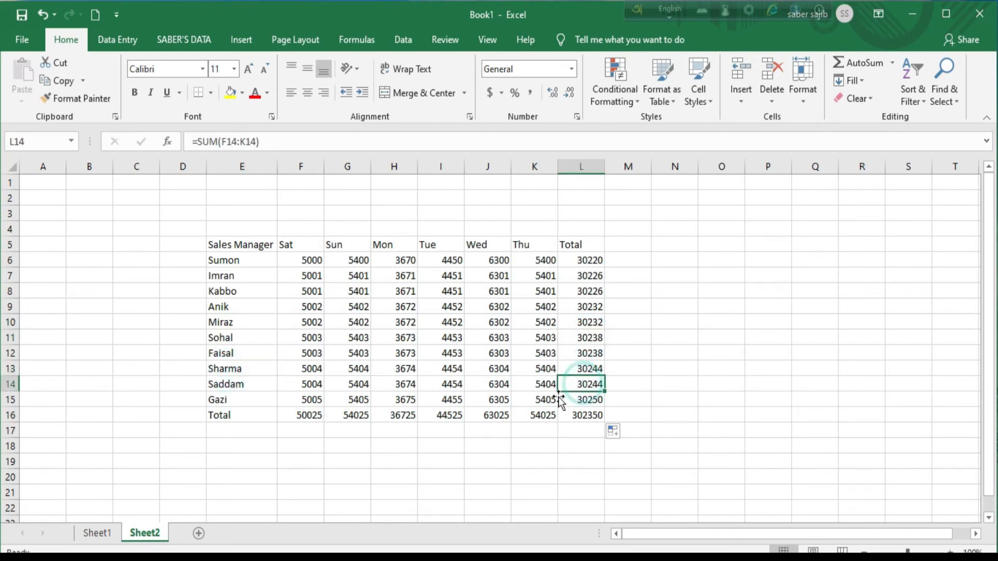
left_click(593, 415)
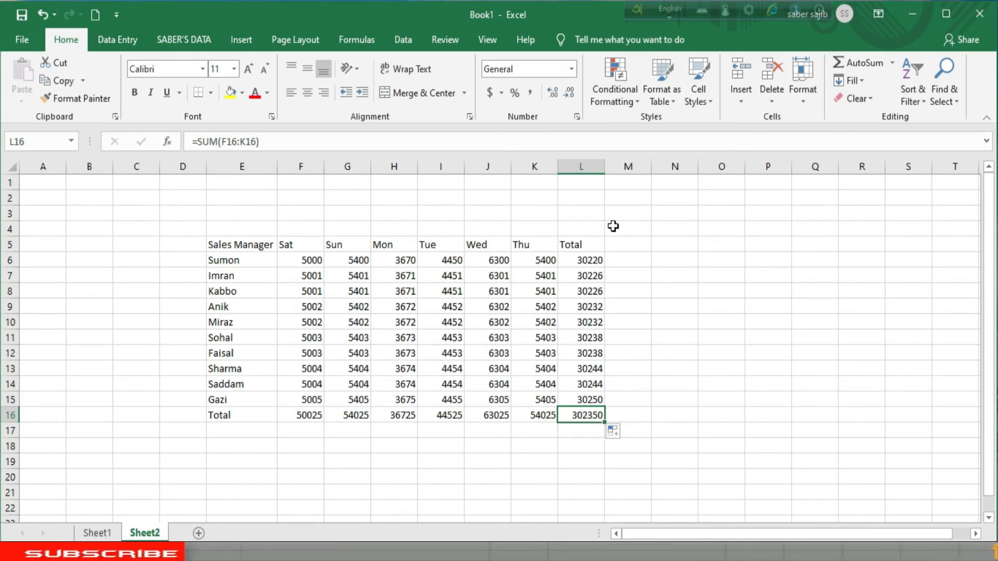
Enter the title Sales Report in E2, above the table
left_click(248, 196)
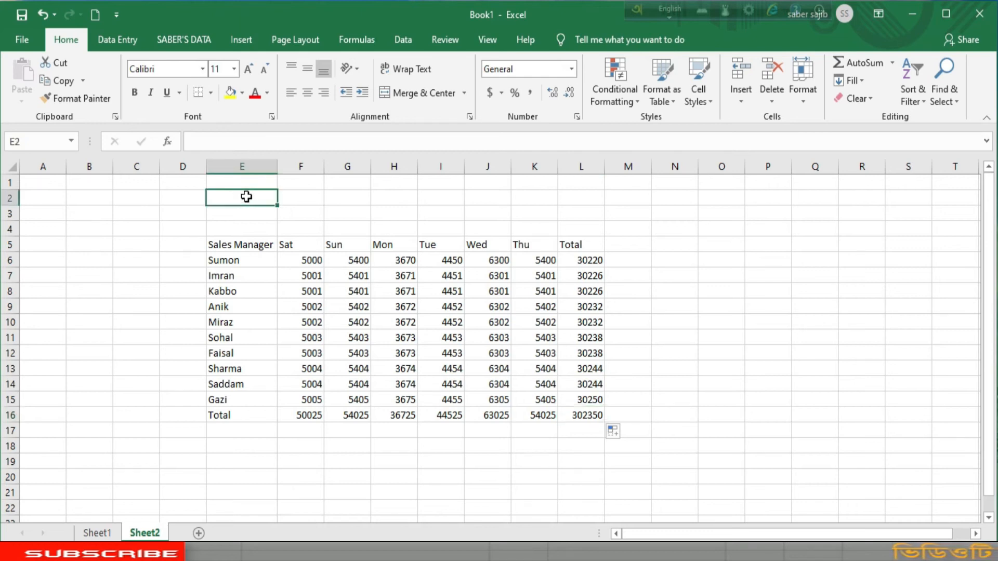
double_click(248, 197)
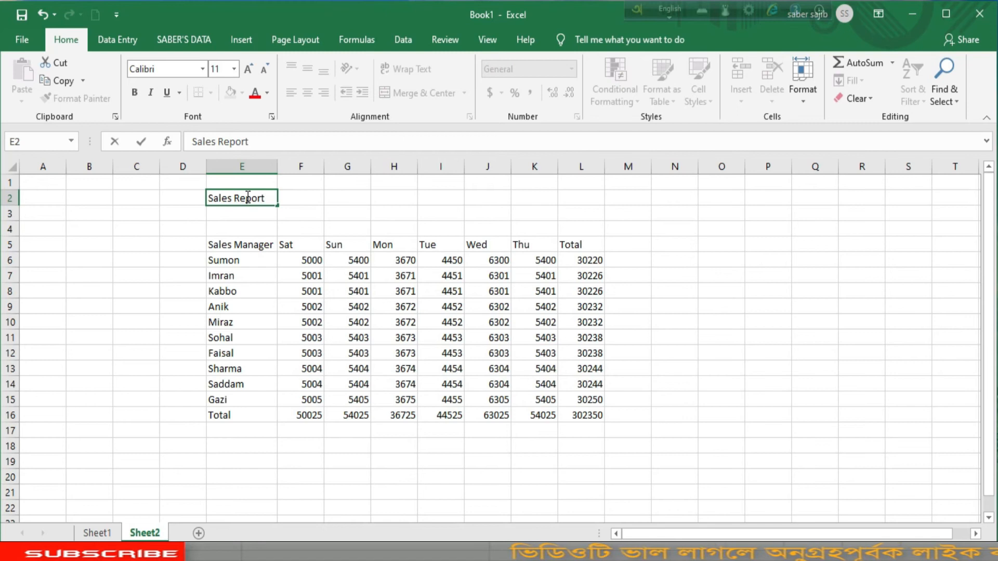
left_click(311, 202)
left_click(235, 204)
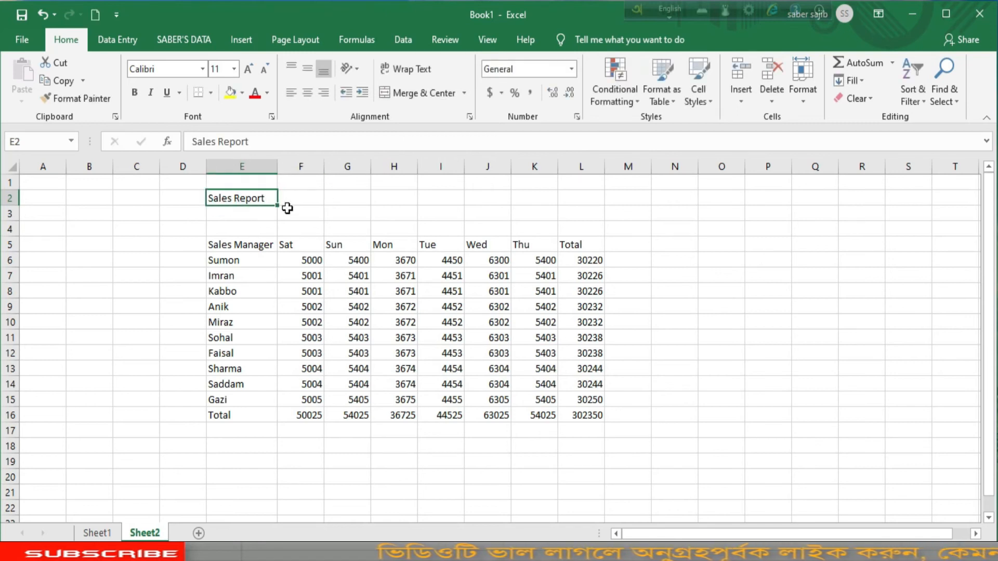
Fill the Sales Report title across E2:L2, then merge and center that range, keeping only the upper-left value
left_click_drag(279, 206, 596, 224)
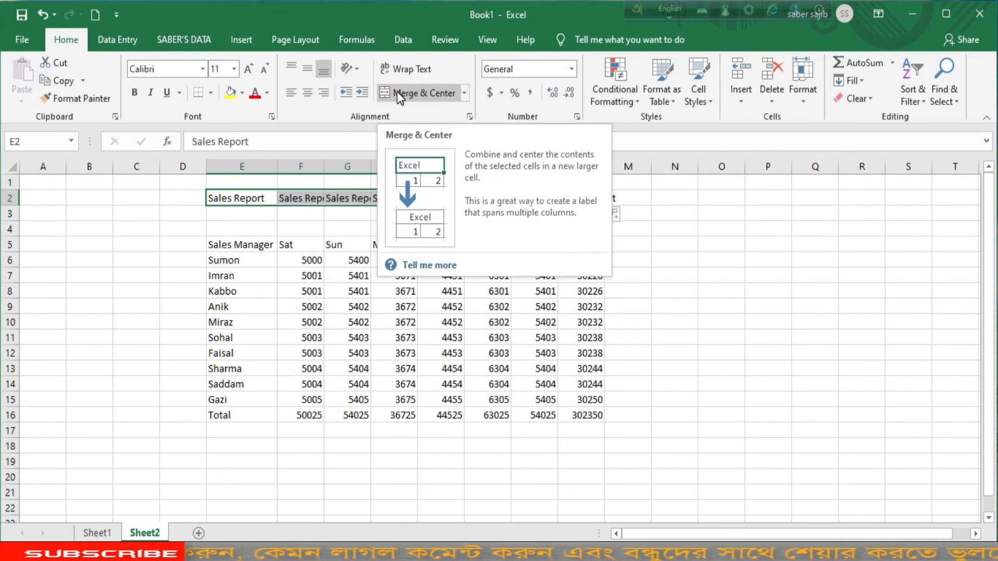
left_click(464, 94)
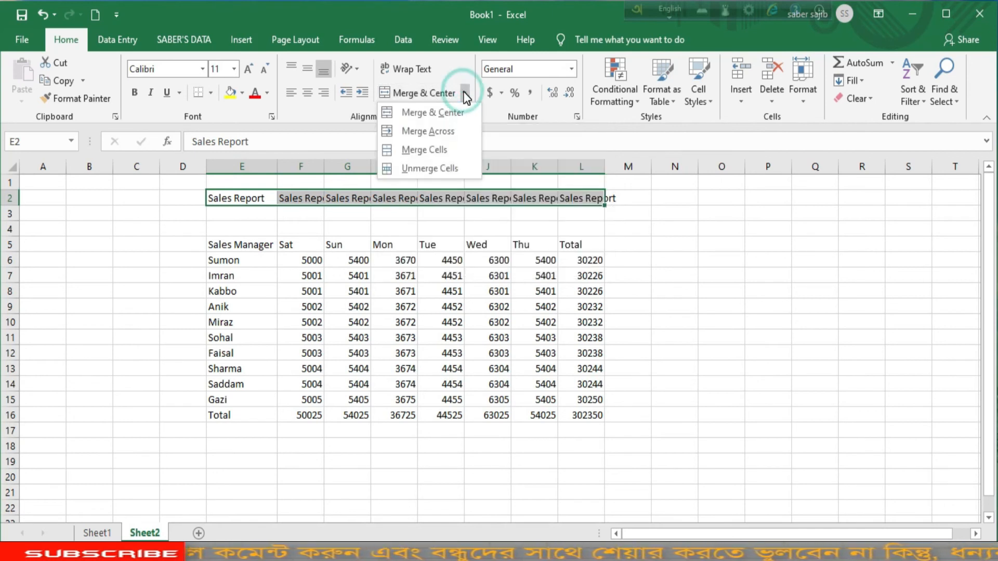
left_click(450, 113)
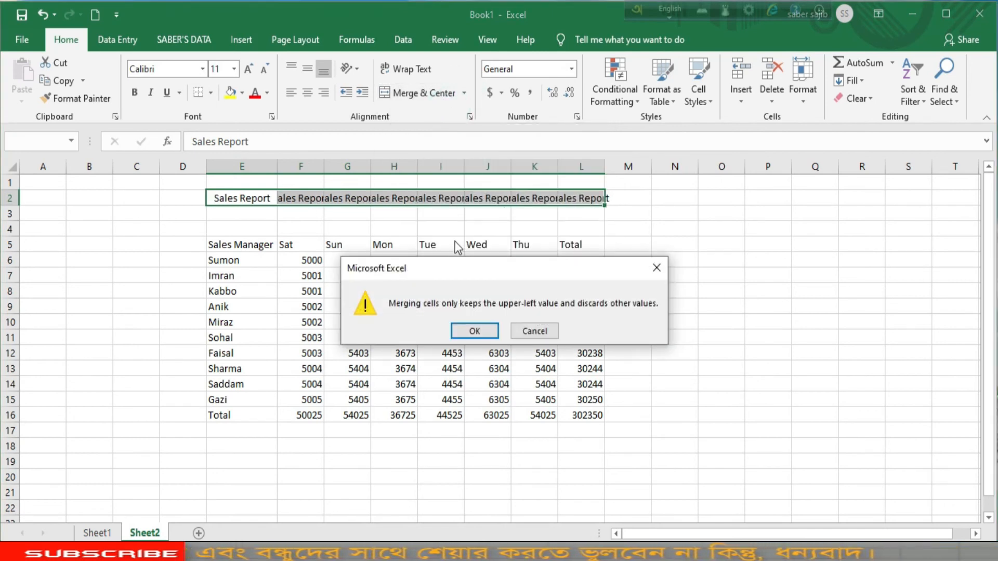
left_click(474, 331)
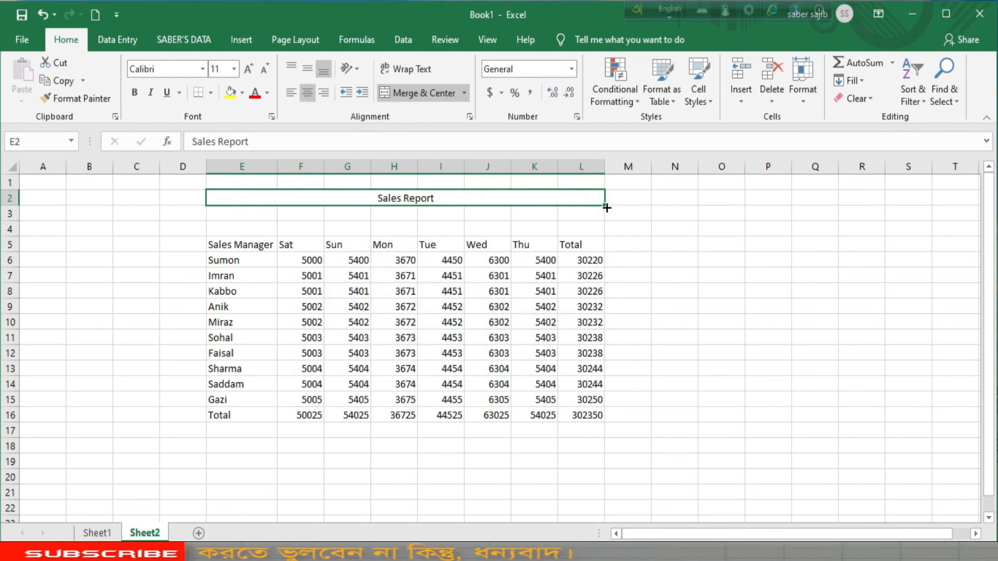
Extend the title down to row 4 and merge and center E2:L4 into one cell, keeping only the upper-left value
left_click_drag(607, 207, 605, 237)
left_click(464, 96)
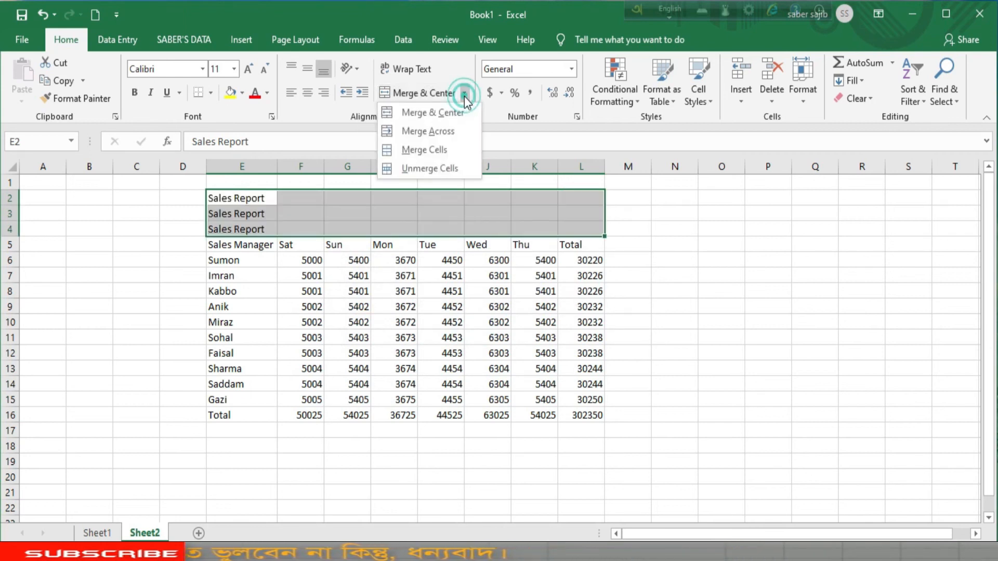
left_click(438, 113)
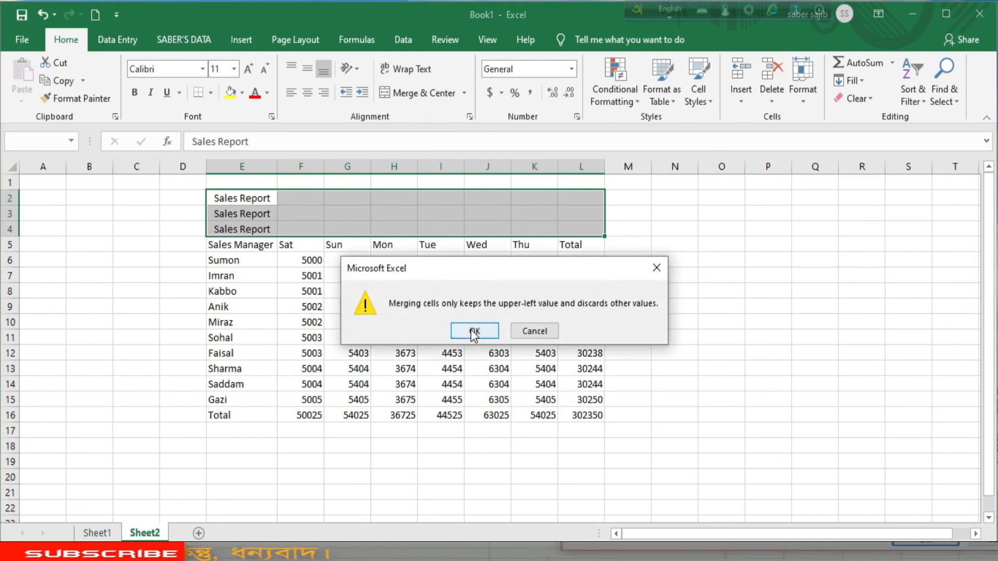
left_click(474, 331)
left_click(713, 244)
Increase the font size of the merged Sales Report title to 14
left_click(511, 218)
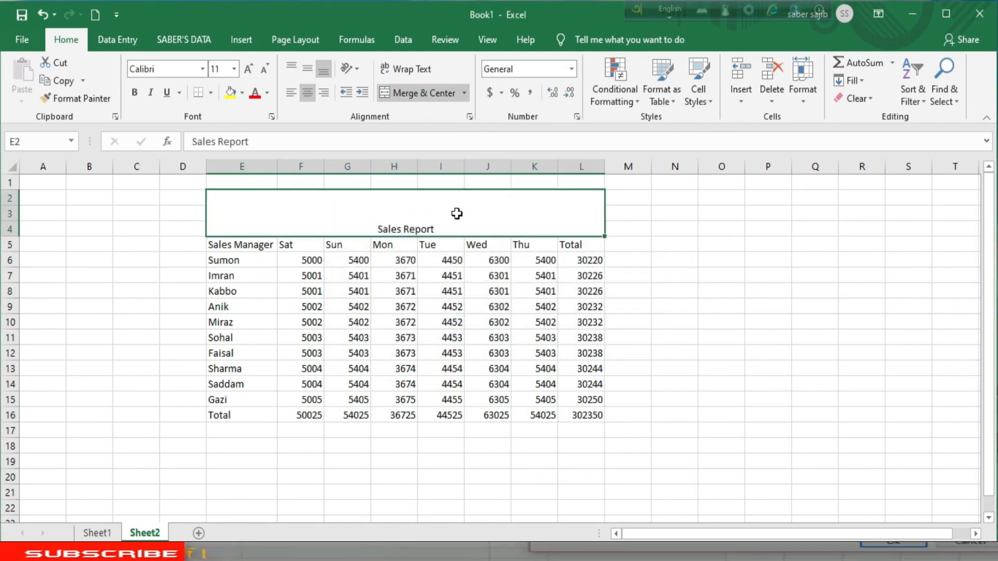
left_click(252, 64)
left_click(252, 63)
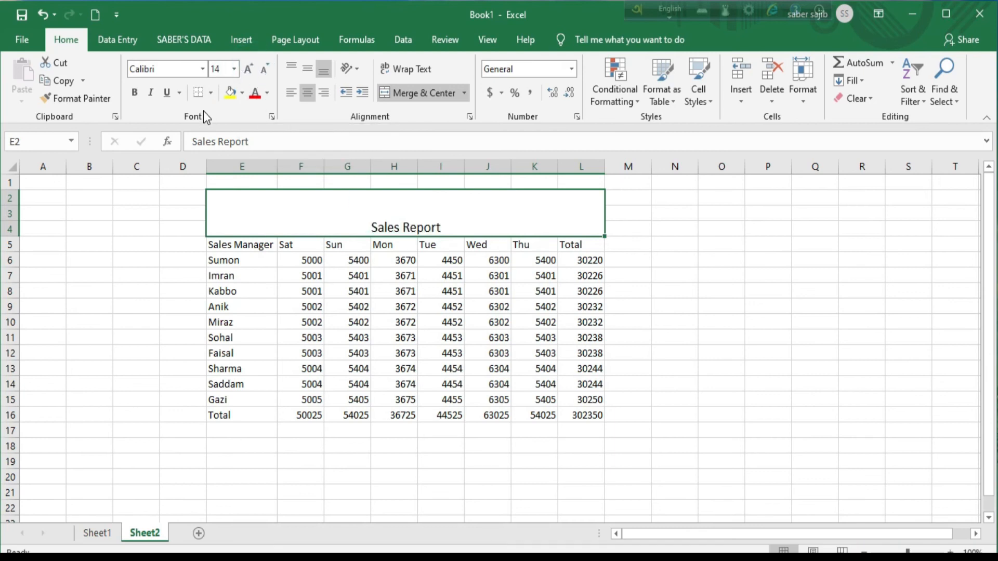
Enlarge the merged Sales Report title in E2:L4 to font size 48
left_click(251, 69)
left_click(251, 68)
left_click(251, 68)
left_click(251, 68)
left_click(251, 68)
left_click(251, 69)
left_click(250, 68)
left_click(252, 69)
left_click(252, 69)
left_click(251, 69)
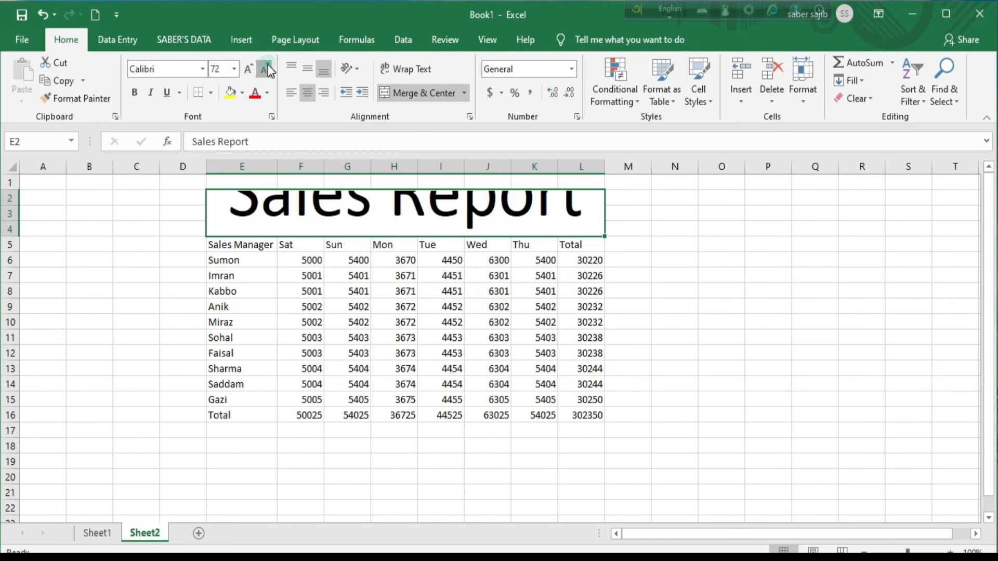
left_click(267, 70)
left_click(268, 70)
left_click(250, 68)
left_click(252, 69)
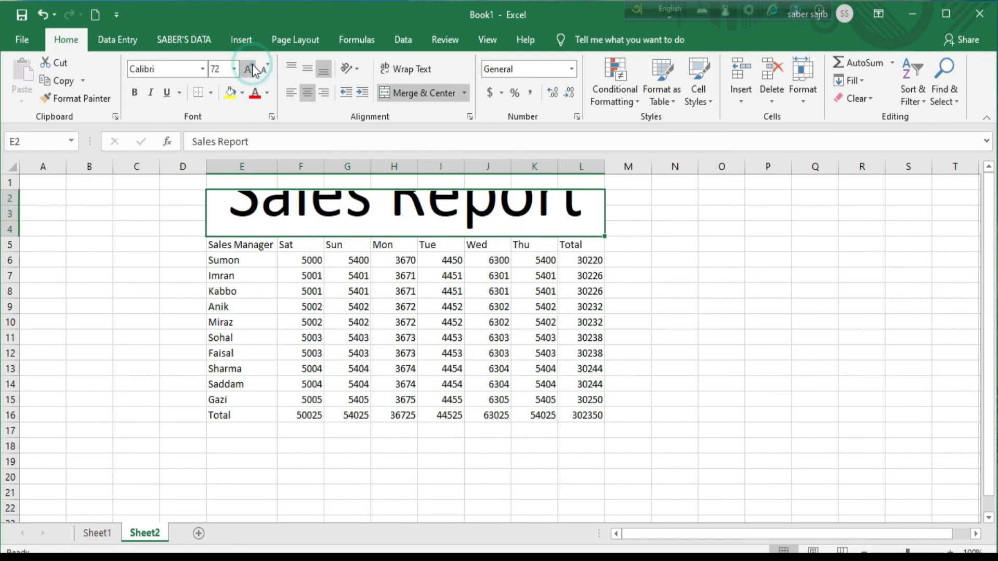
left_click(268, 70)
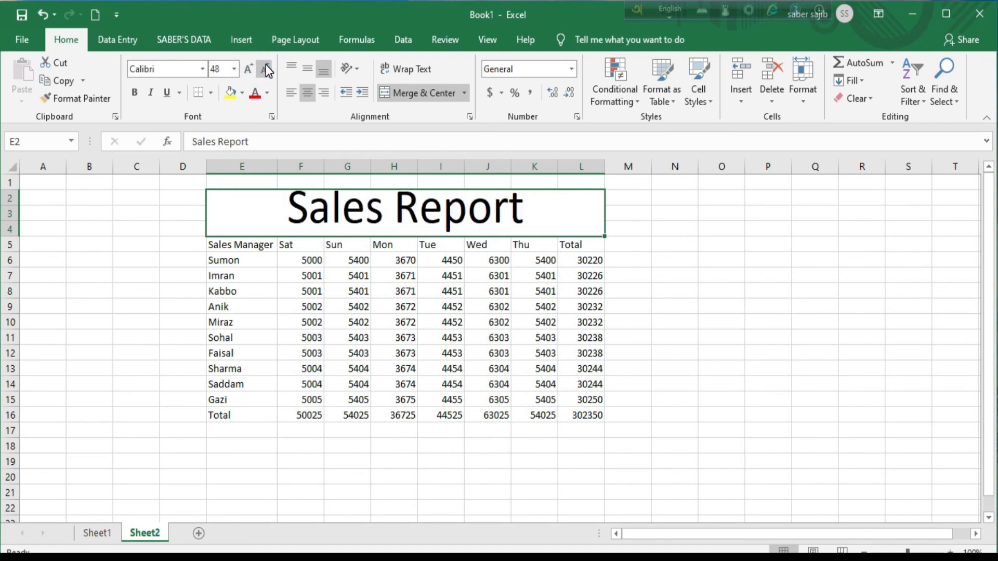
Color the Sales Report title text red and give its merged cell a yellow fill, using the standard colors
left_click(268, 92)
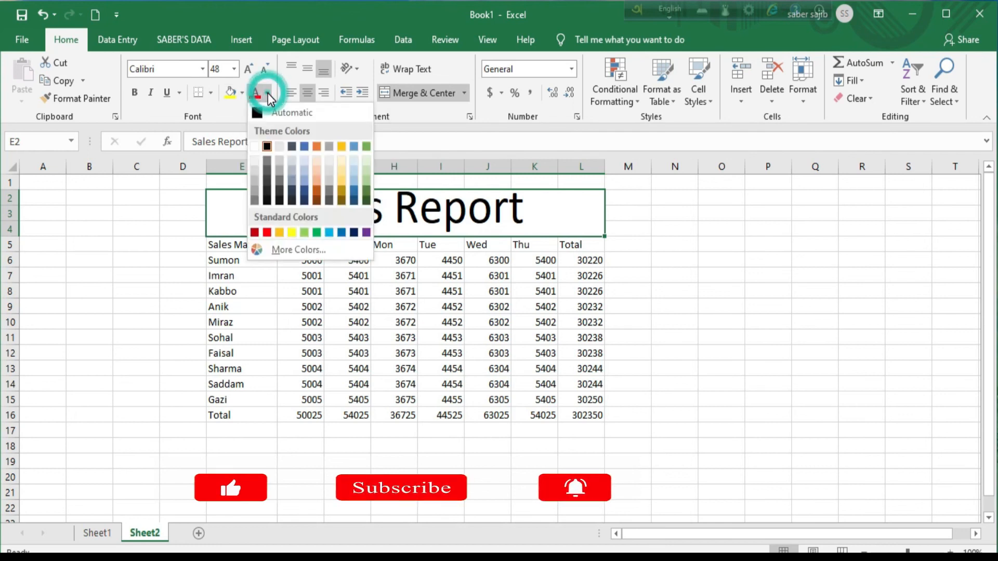
left_click(266, 232)
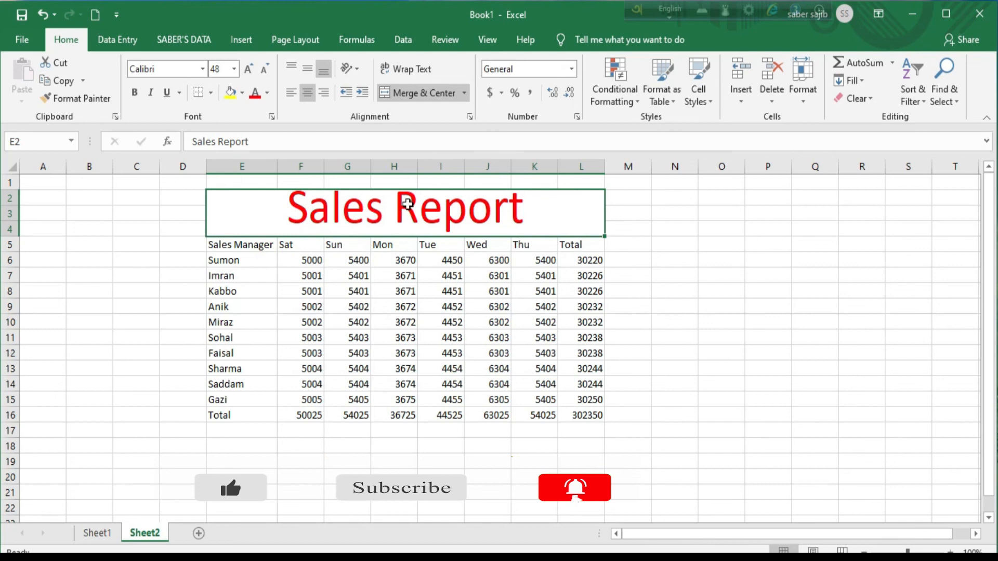
left_click(241, 93)
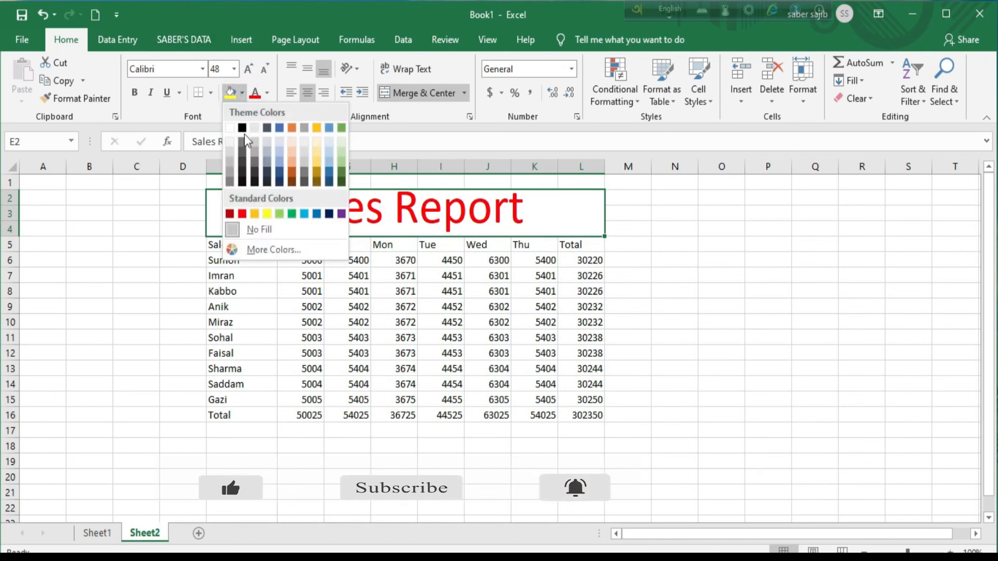
left_click(267, 213)
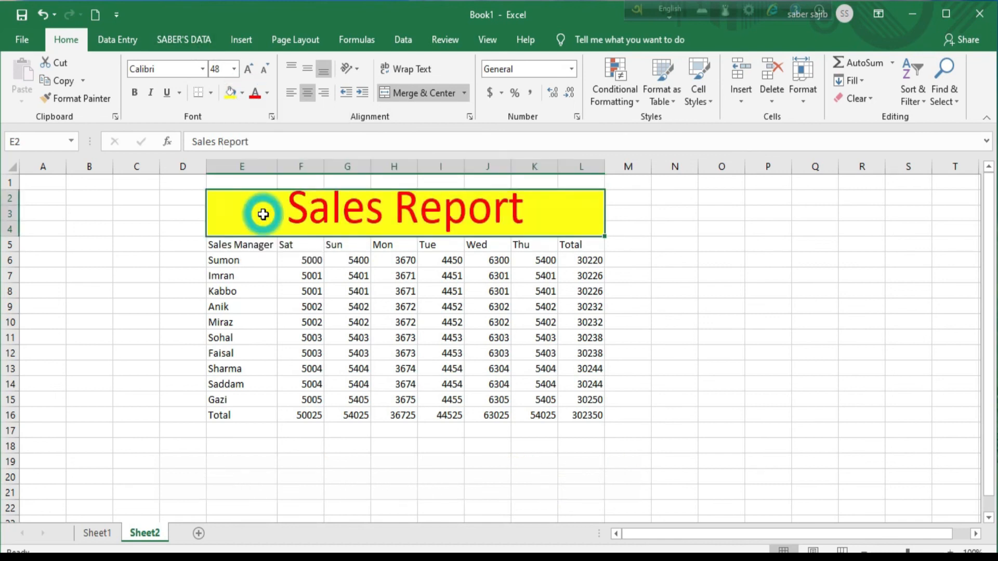
left_click(683, 276)
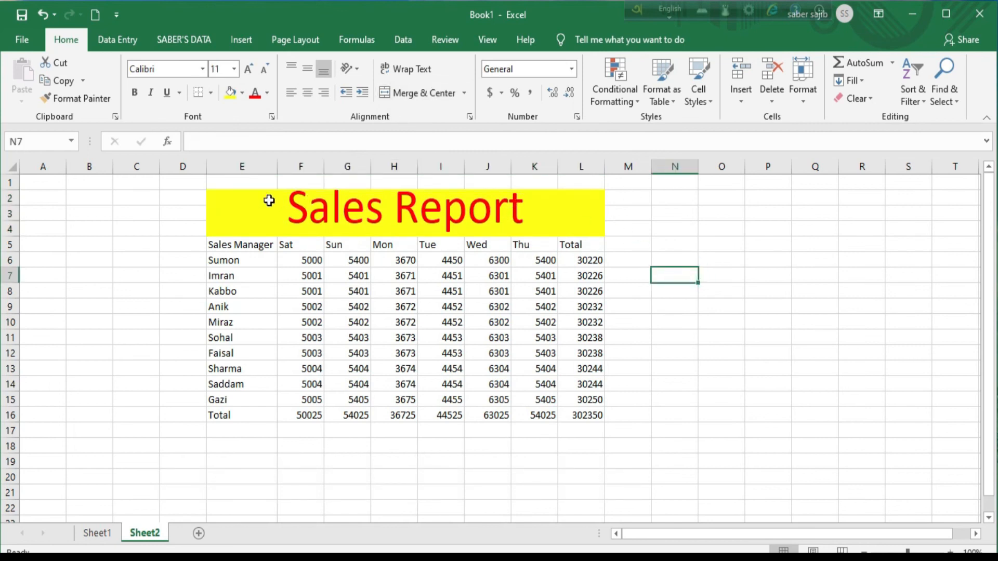